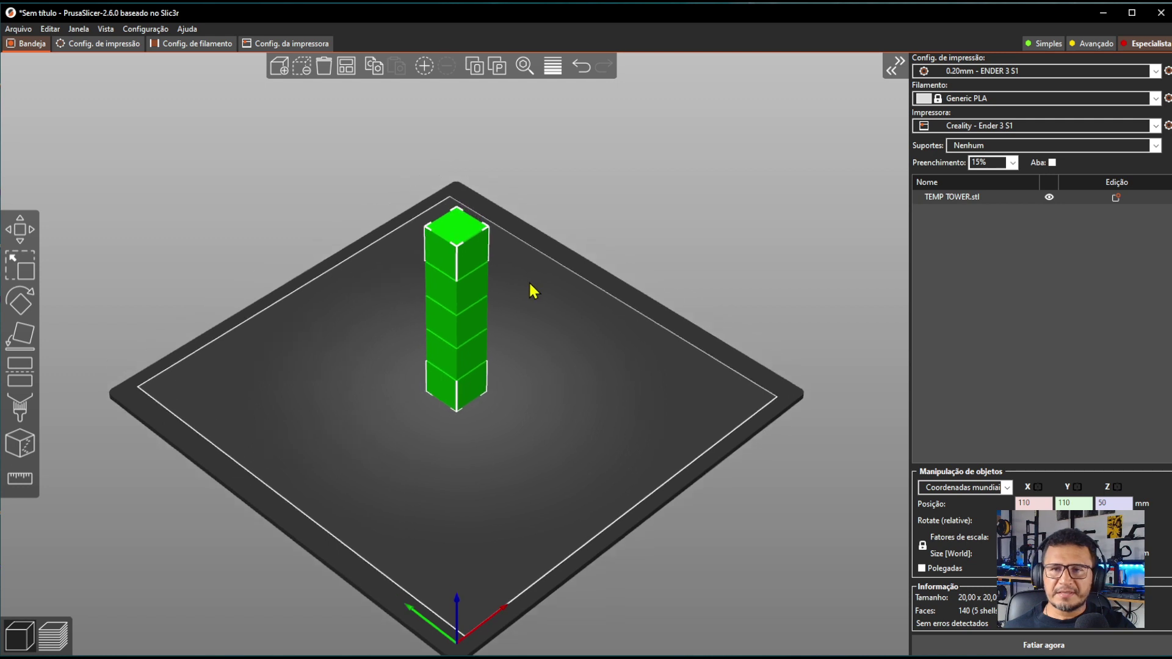
Examine the temperature tower's stacked blocks on the build plate from close up.
scroll(506, 267, up, 2)
drag(500, 268, 539, 292)
scroll(555, 287, up, 1)
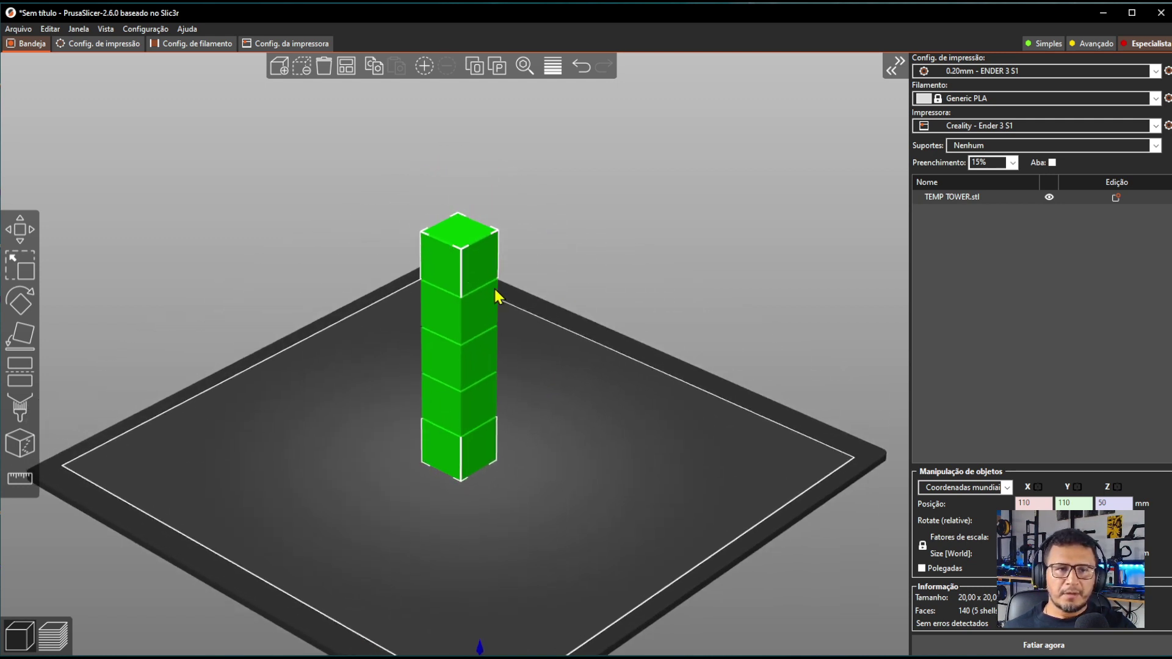
scroll(496, 296, up, 1)
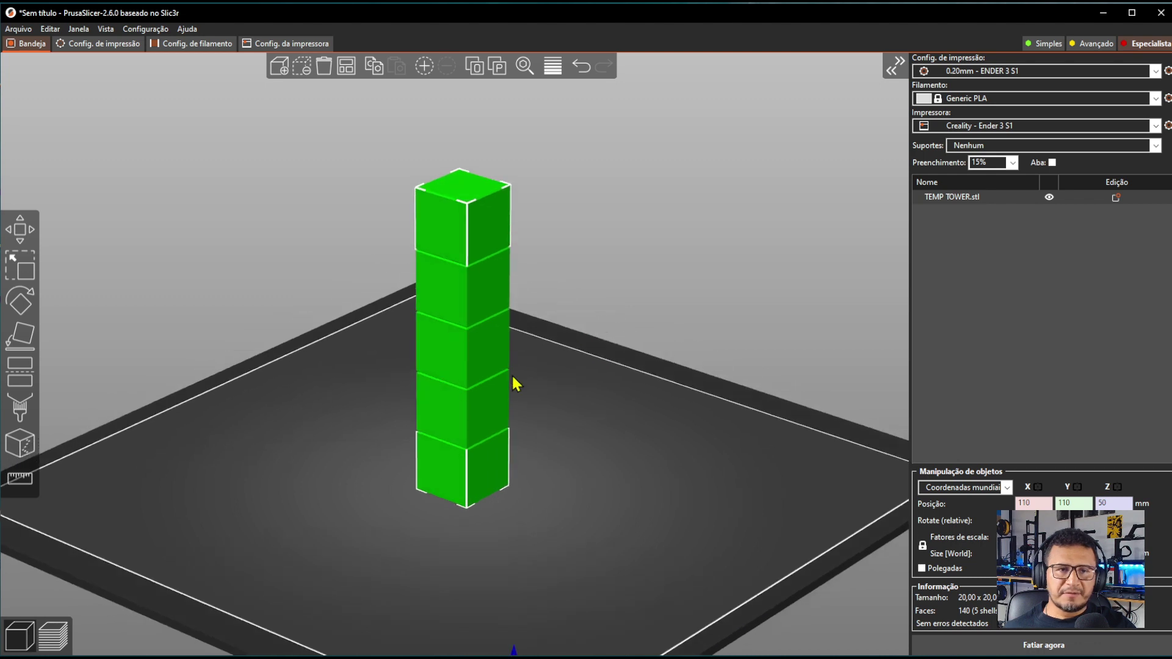
right_drag(552, 343, 555, 371)
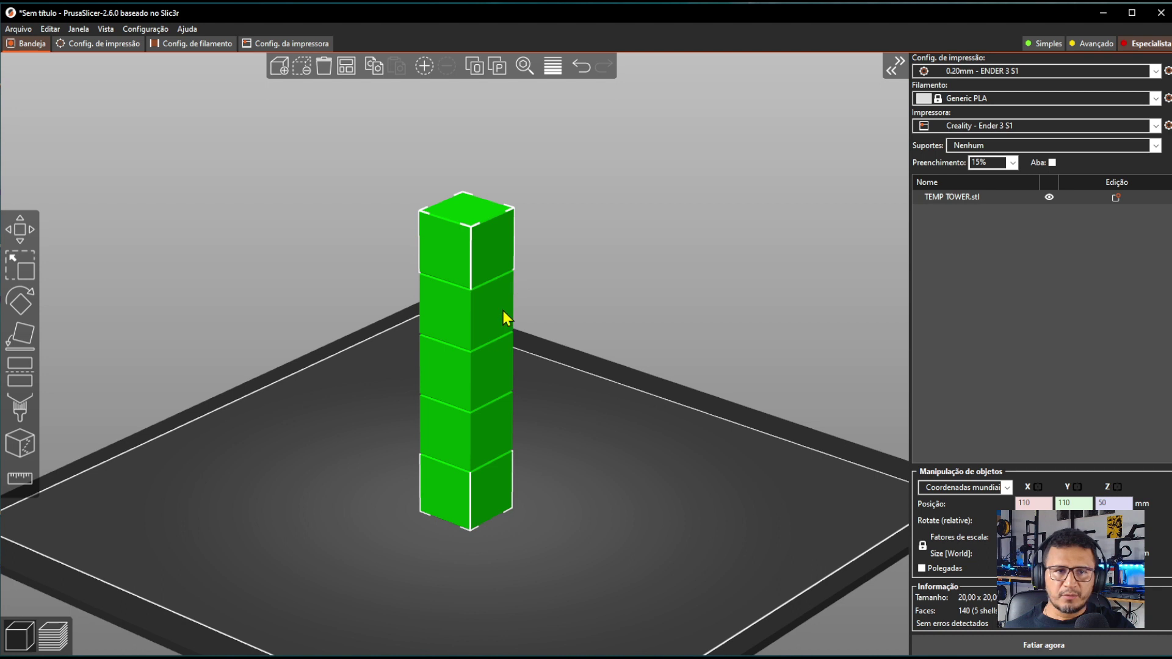
scroll(497, 470, up, 1)
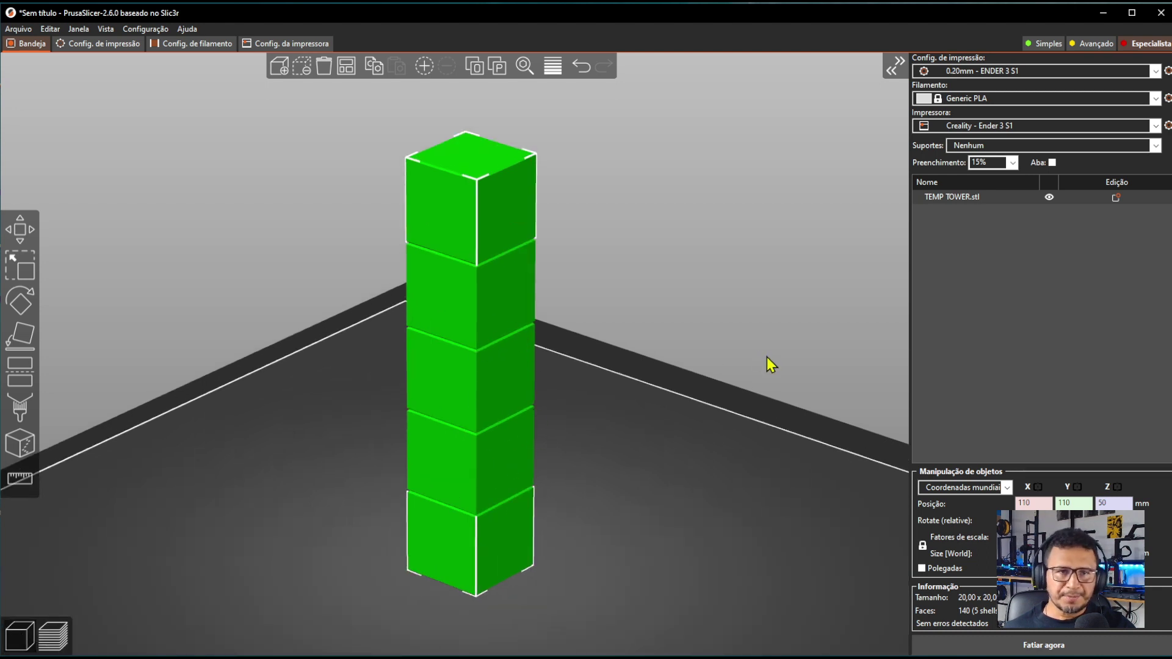
click(710, 370)
scroll(308, 222, down, 2)
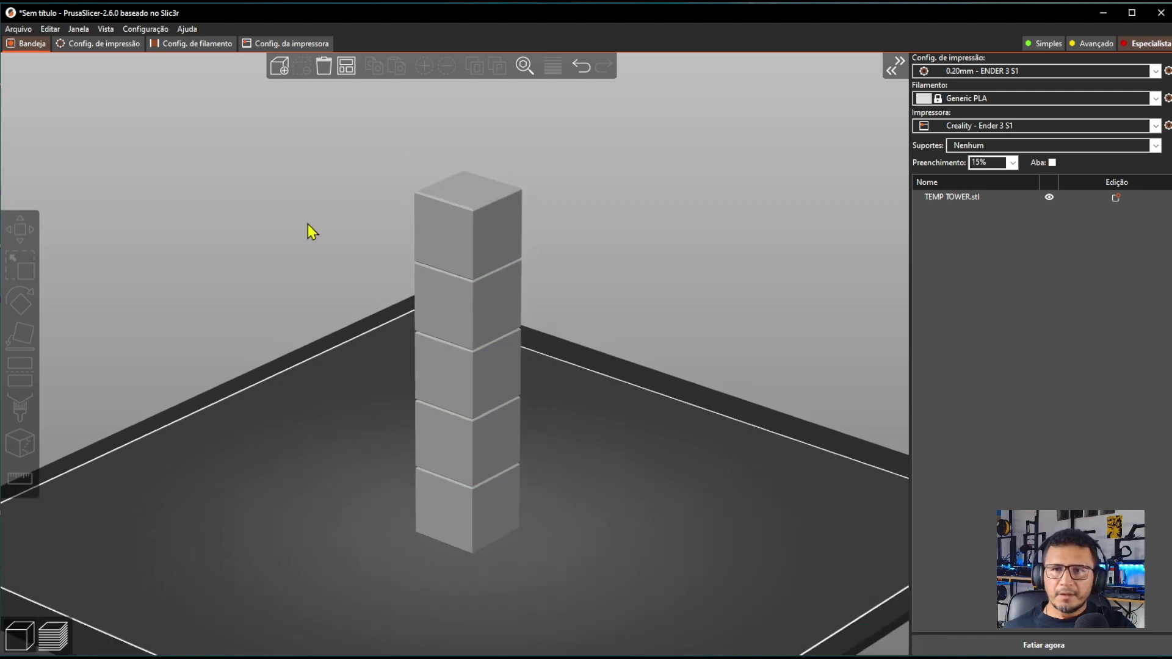
Set the printer's number of extruders to 5 and enable the single extruder multi material option.
click(311, 46)
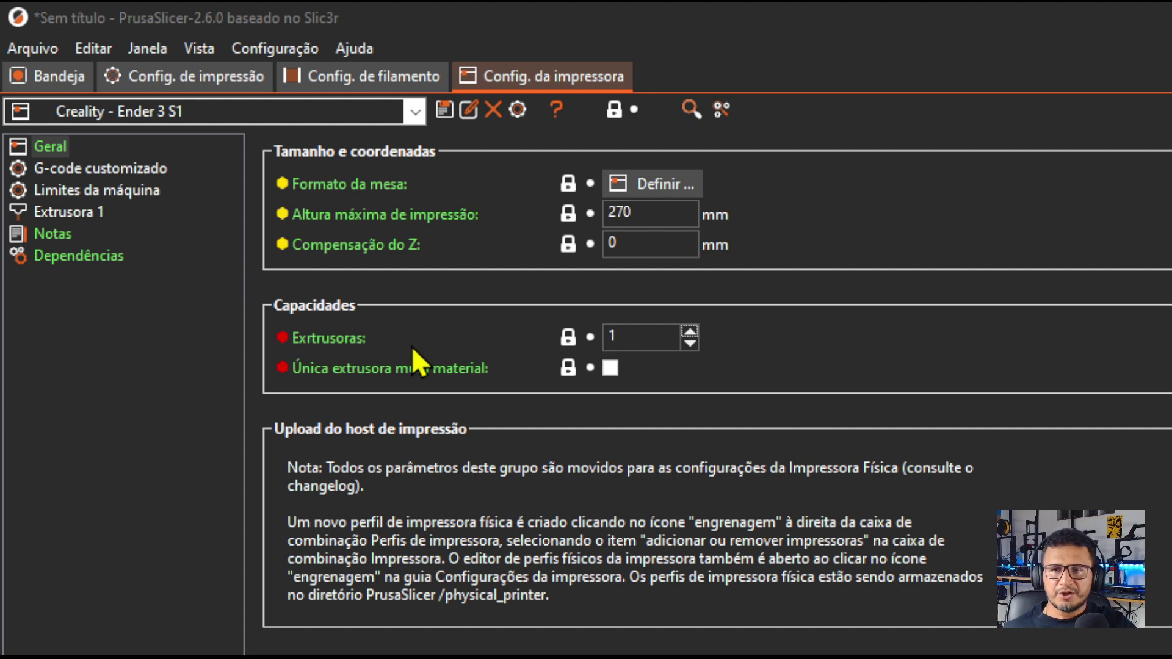
click(688, 333)
click(689, 333)
click(689, 333)
click(689, 332)
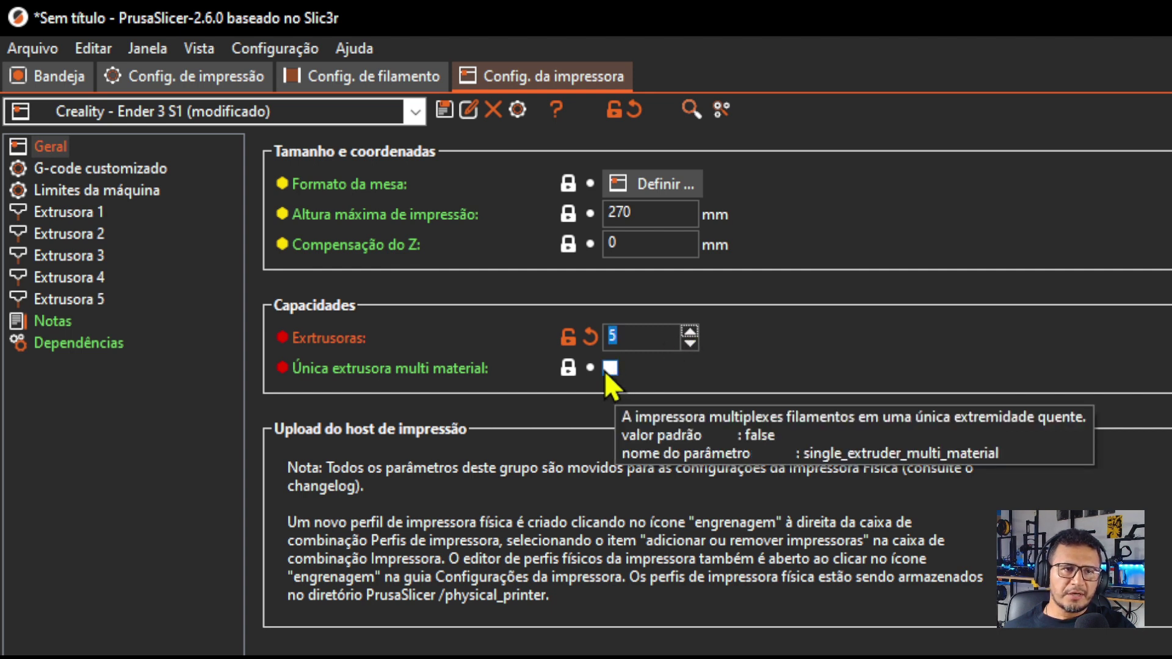
click(609, 368)
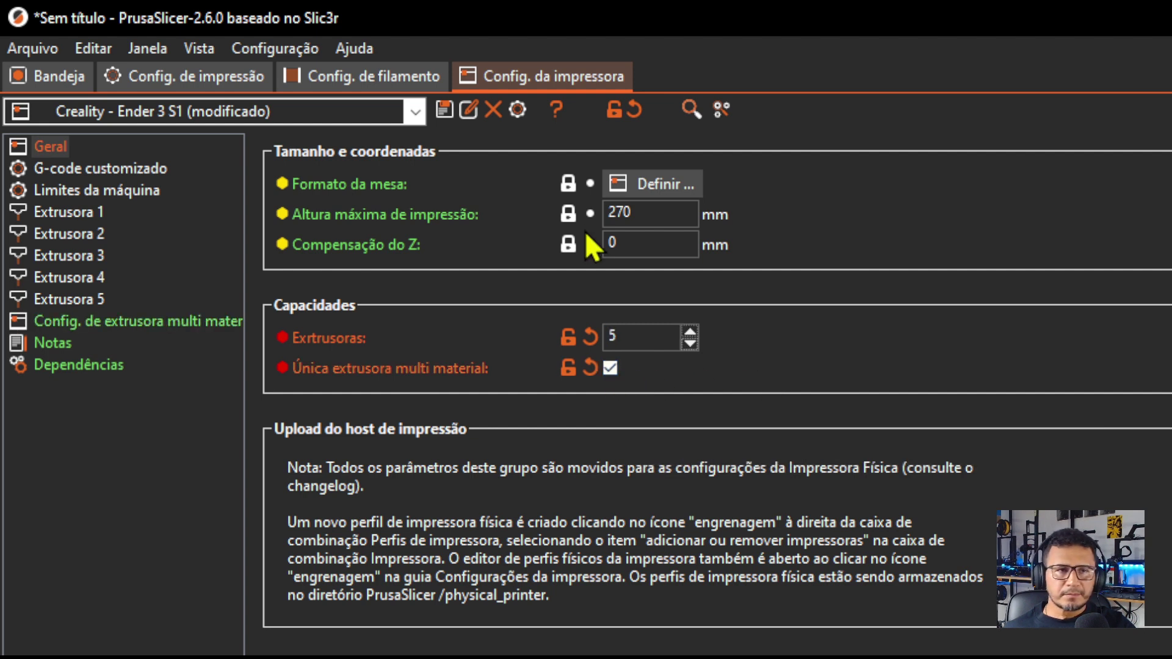
Load the filament preset PLA - ENDER 3 S1 - 02 for extruder 1.
click(367, 75)
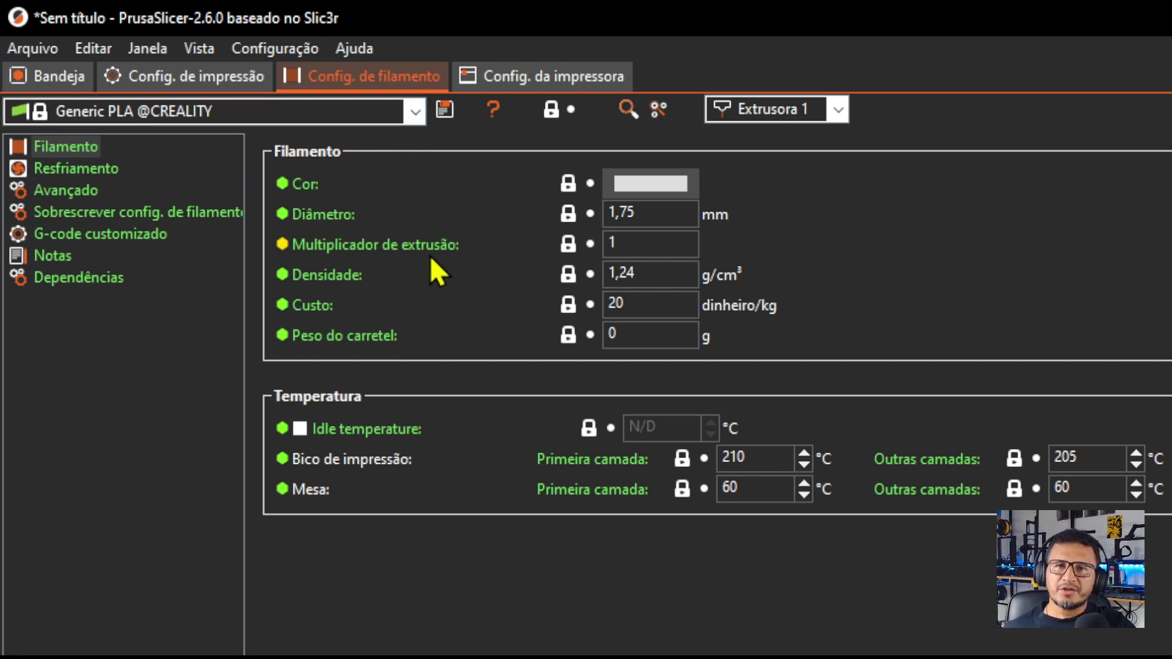
mouse_move(406, 251)
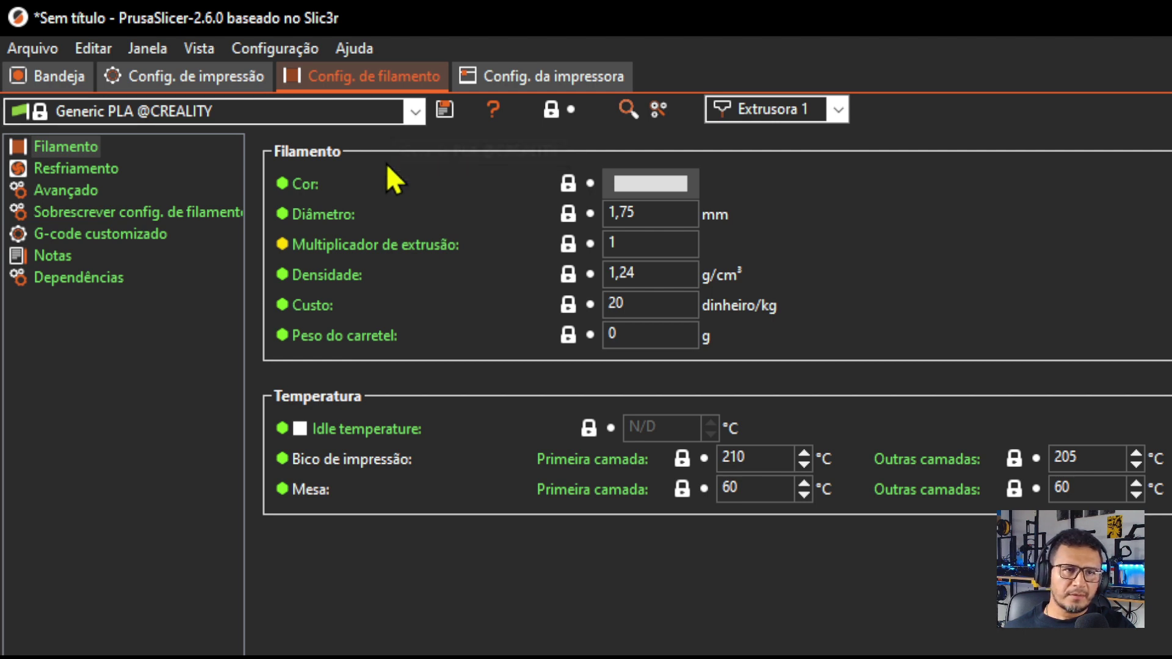
click(293, 114)
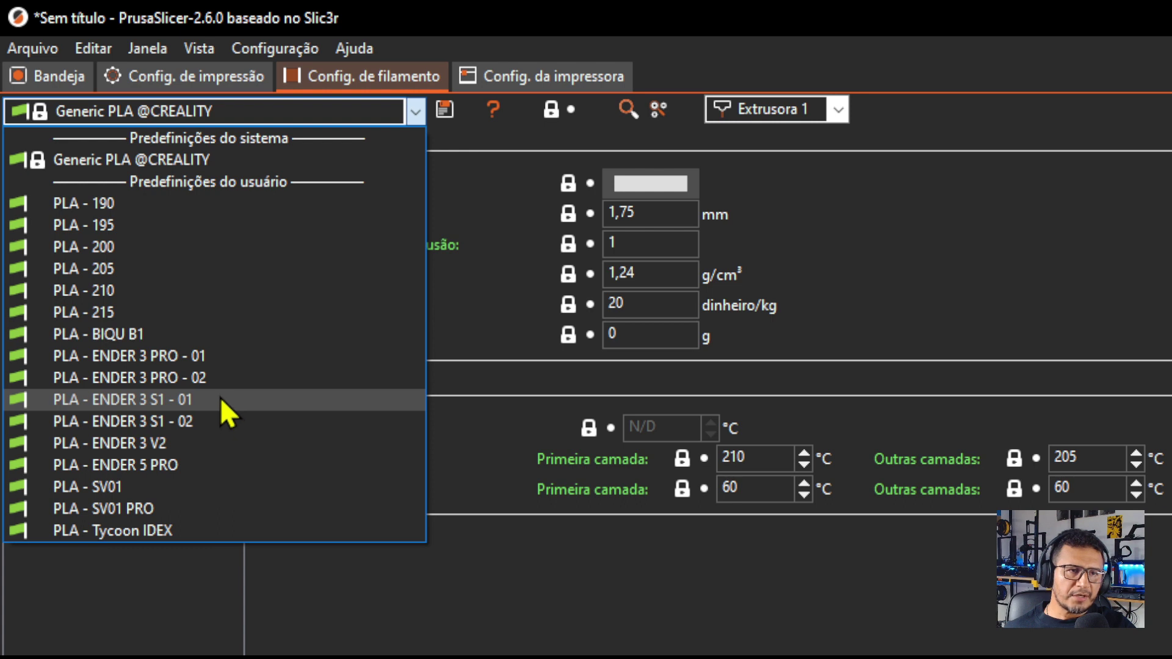
click(202, 416)
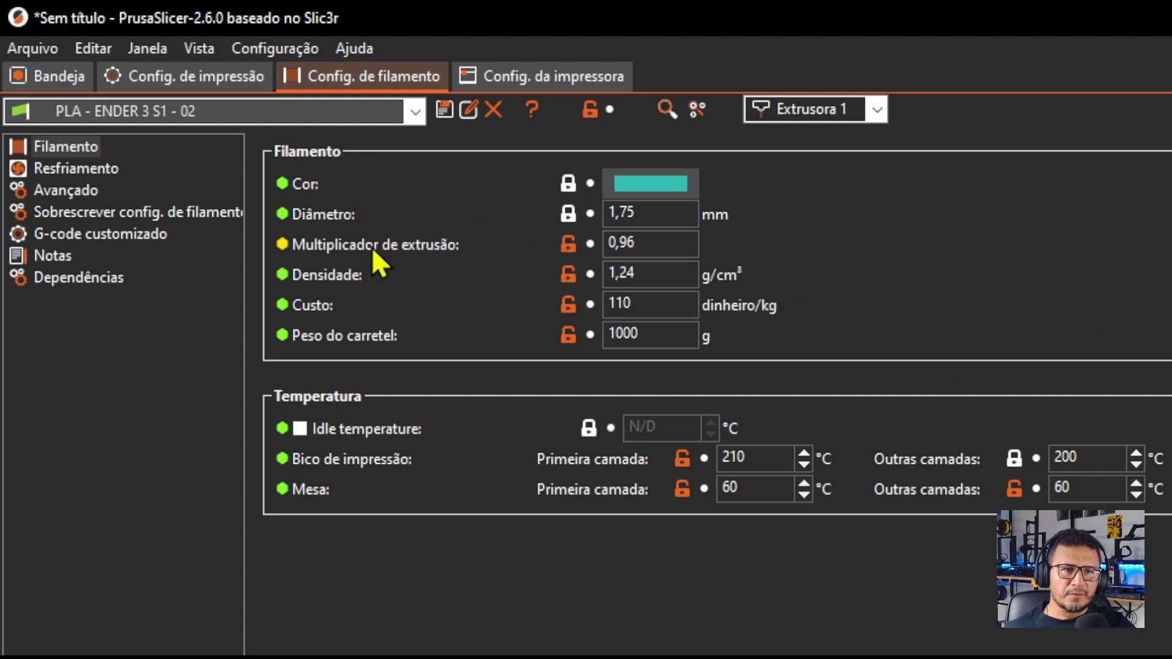
mouse_move(655, 242)
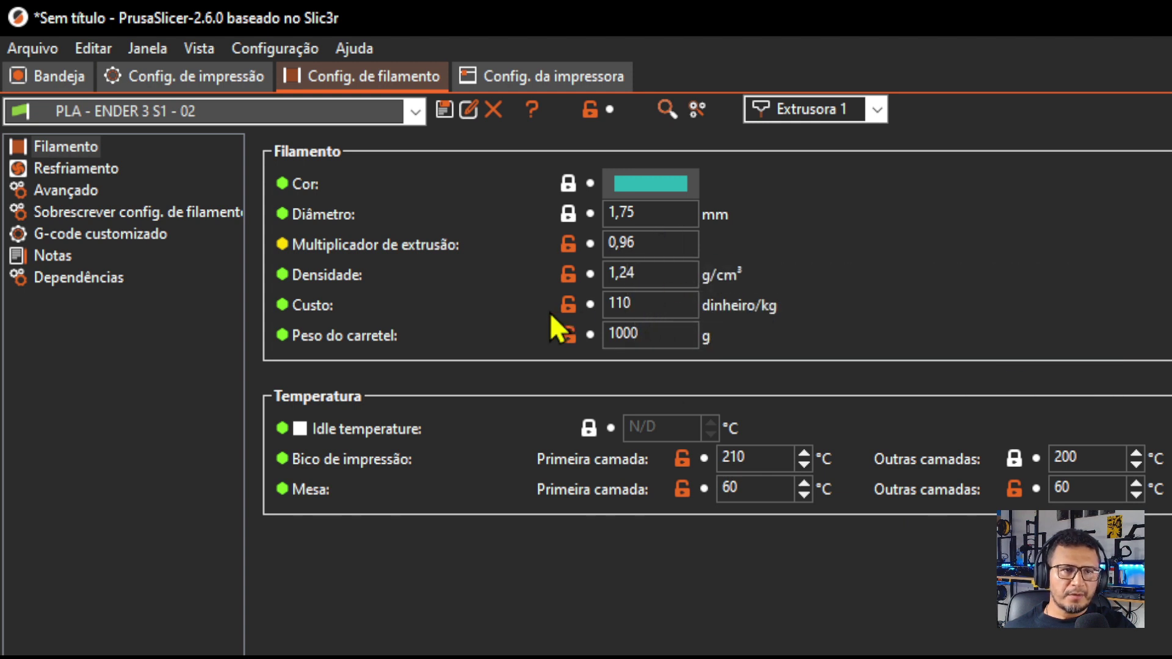
mouse_move(663, 301)
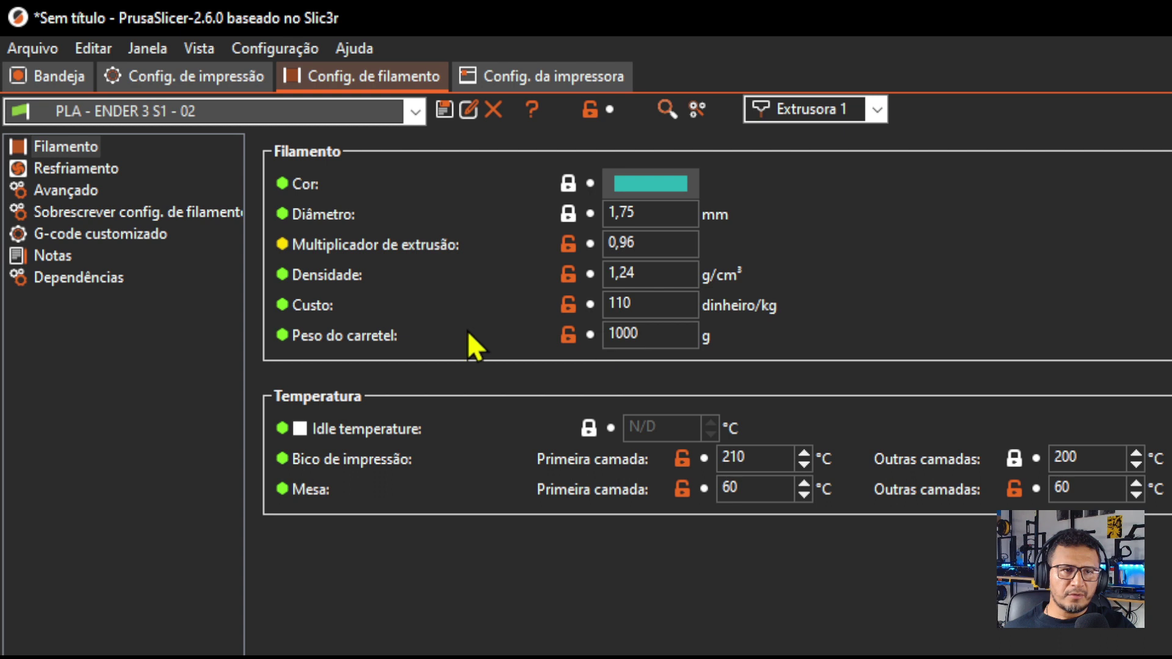
mouse_move(641, 333)
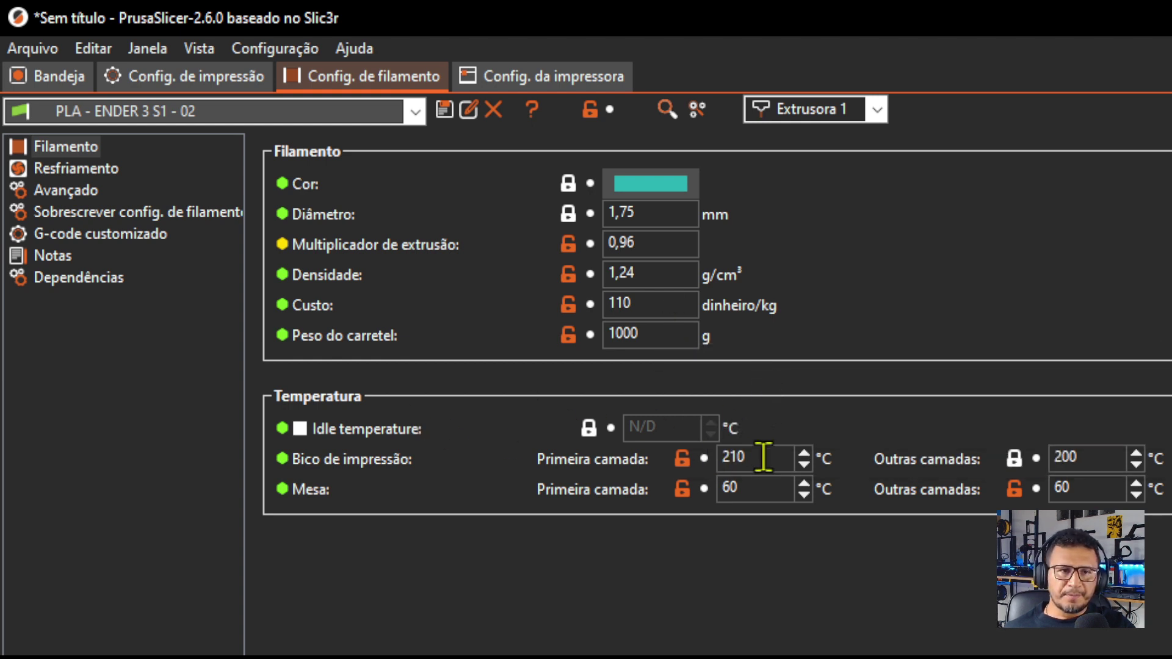
Set the nozzle temperature to 215 °C for both the first layer and the other layers.
mouse_move(764, 457)
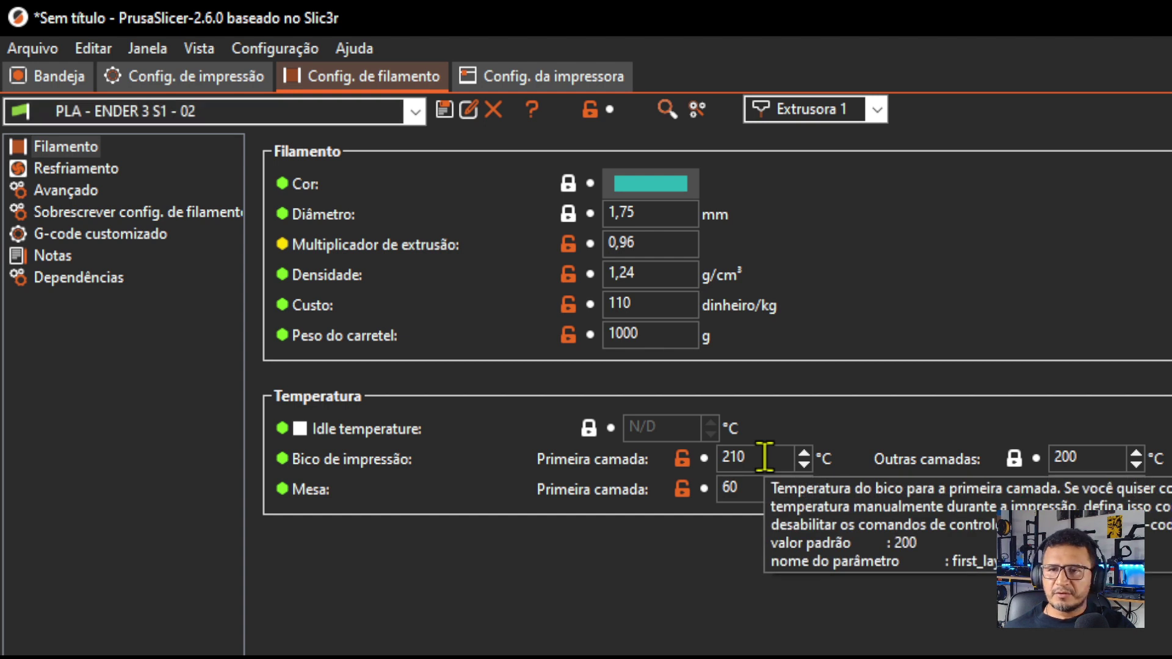
double_click(764, 456)
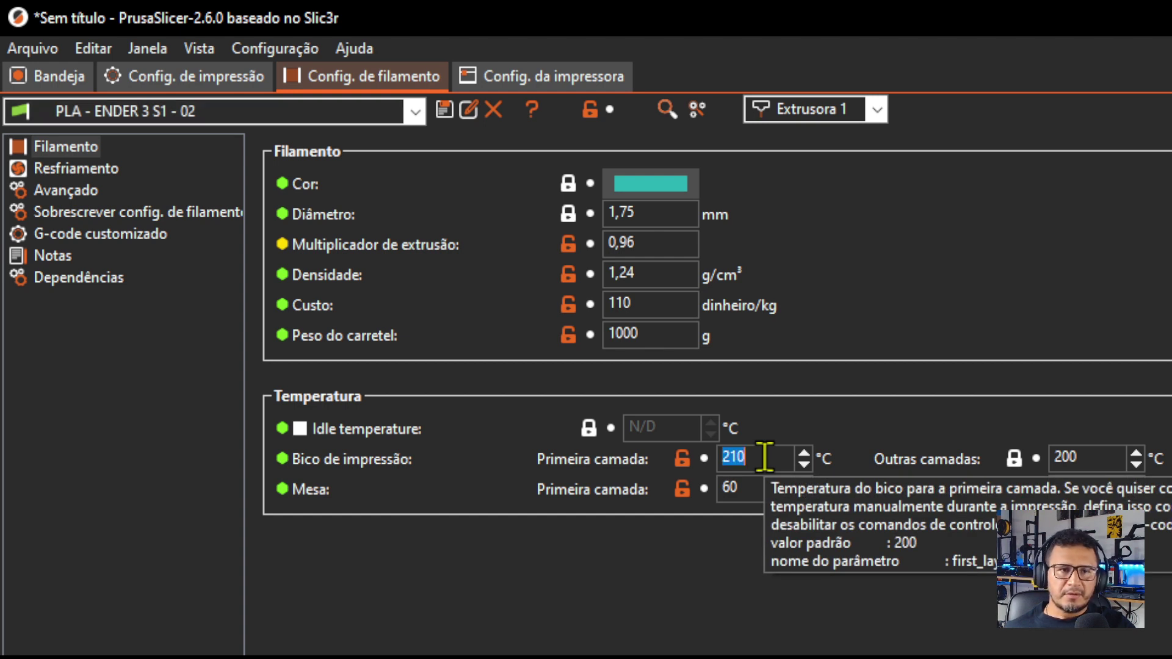
mouse_move(1099, 458)
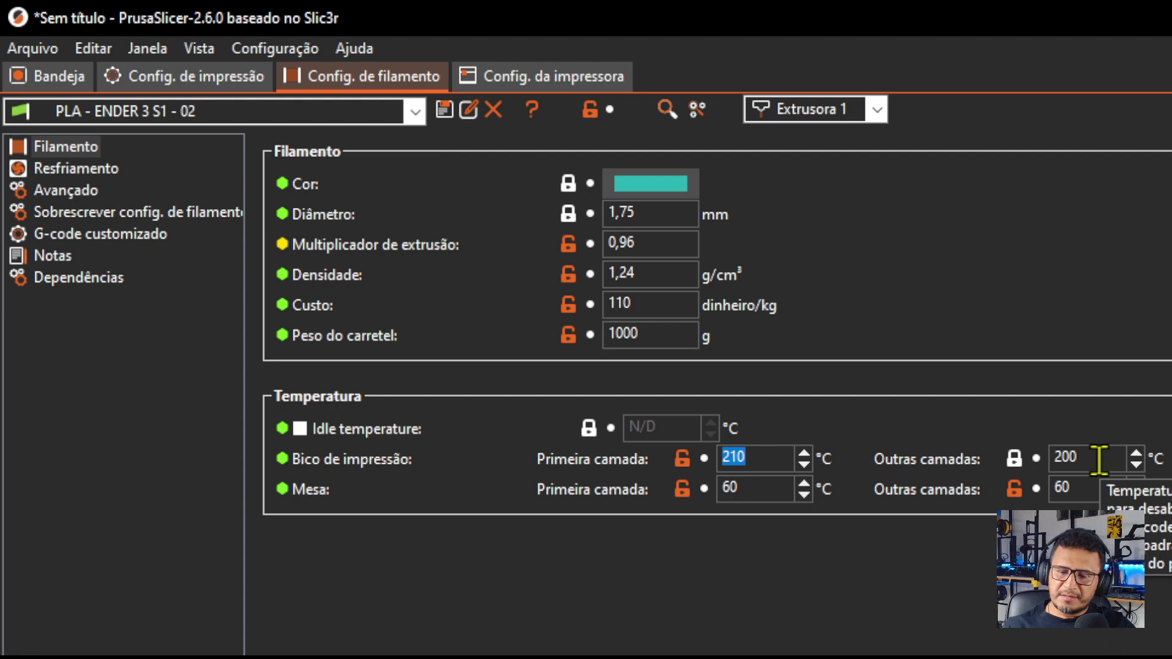
text(215)
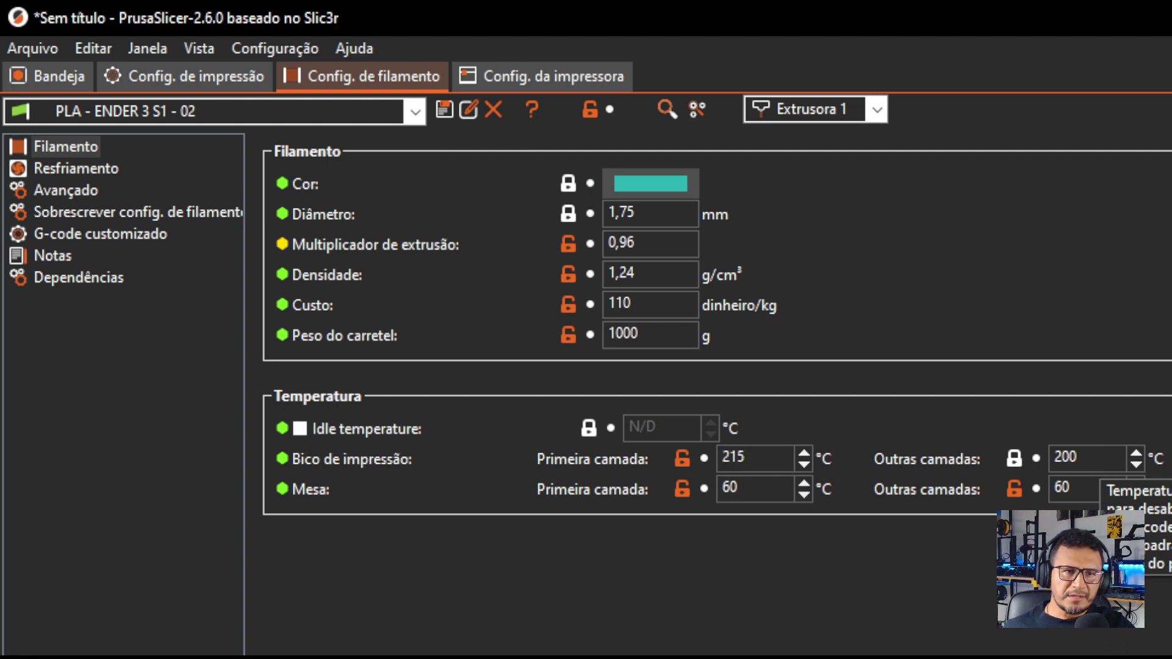
double_click(1093, 457)
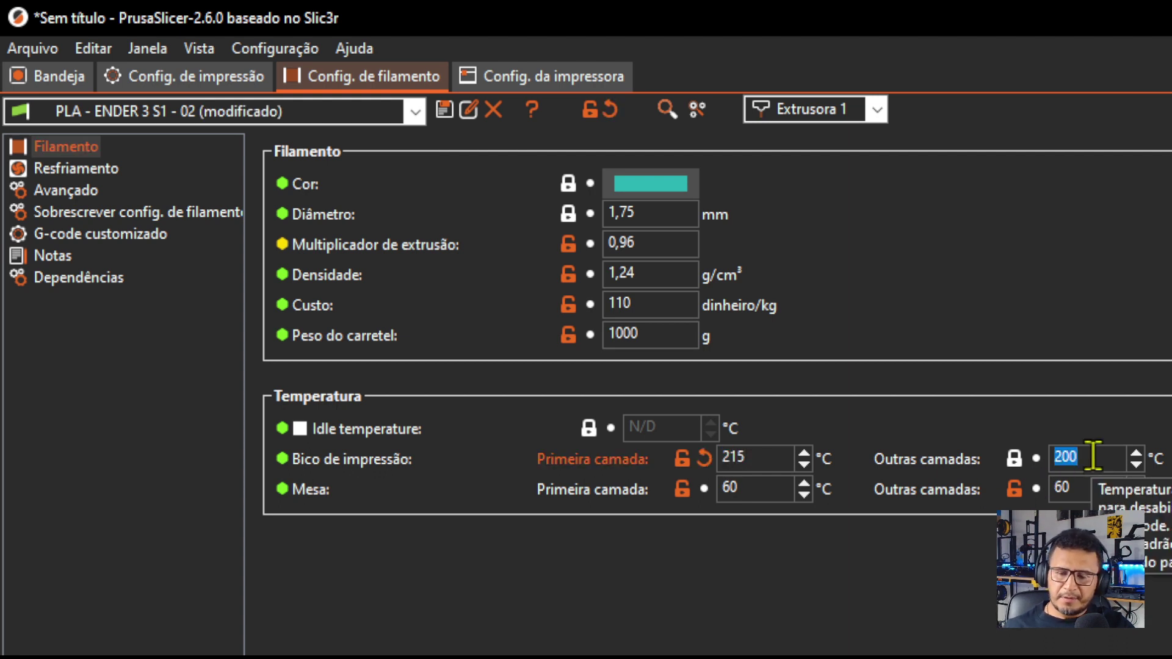
text(215)
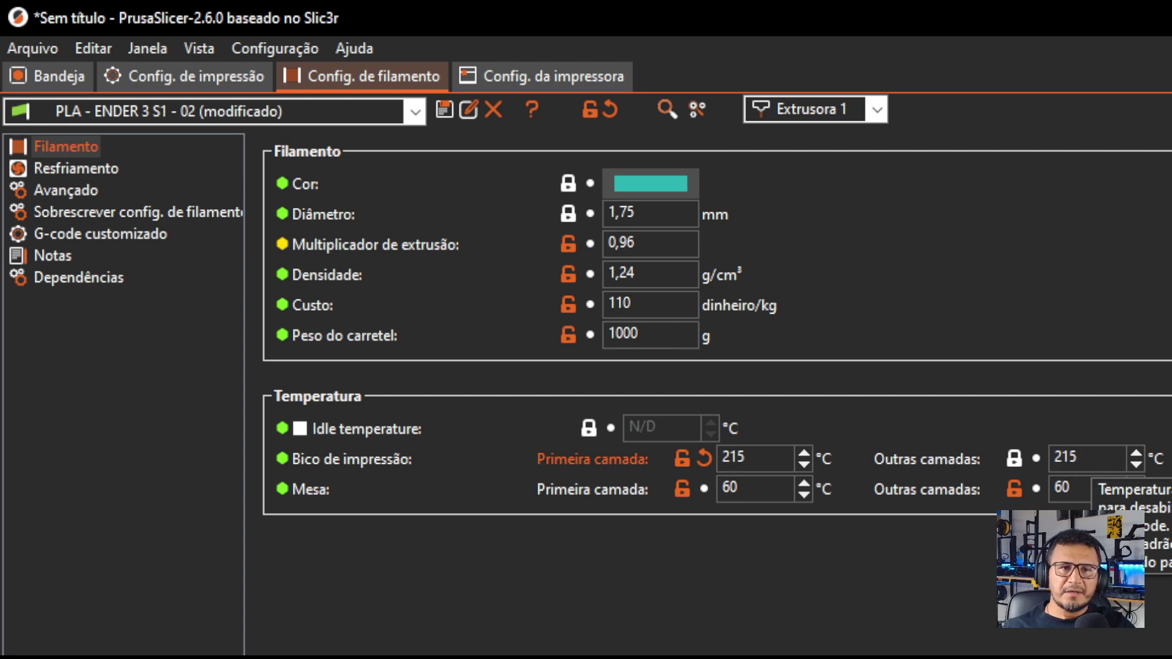
key(Return)
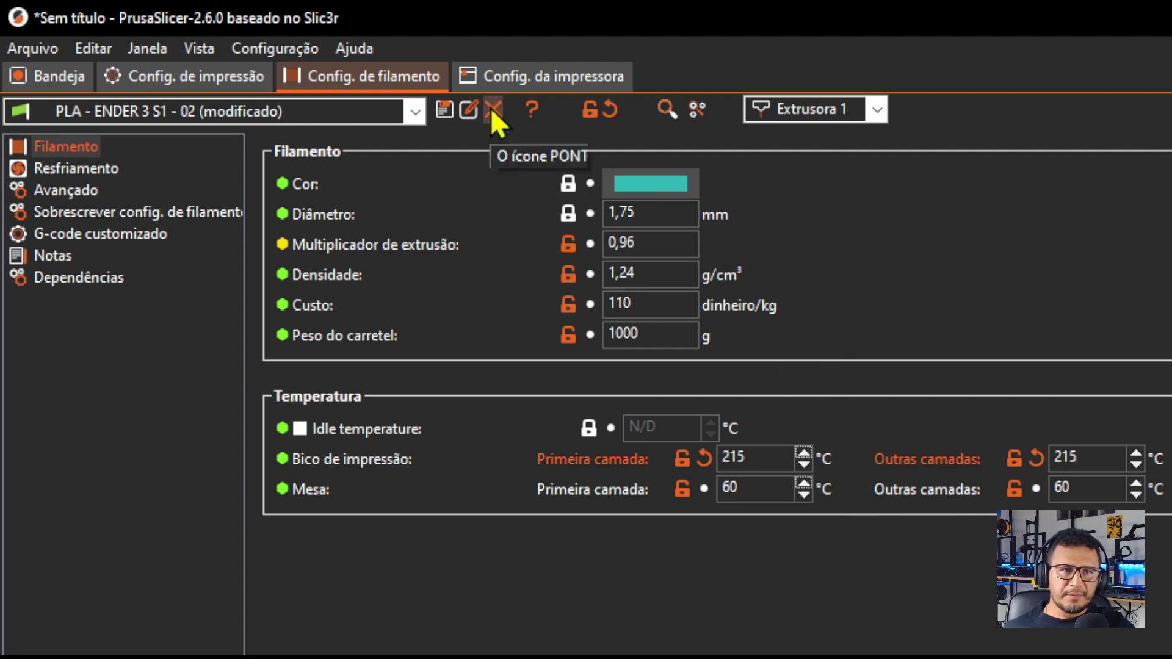
Save the modified filament preset as PLA - 215, replacing the existing preset of that name.
click(443, 110)
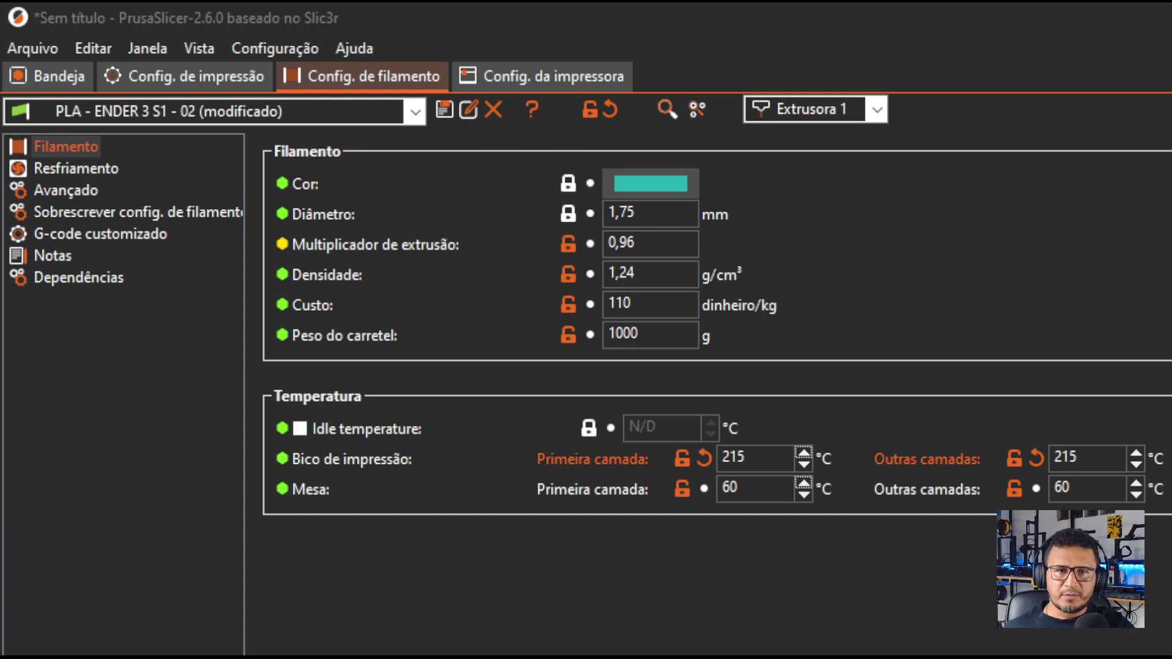
click(525, 334)
drag(497, 332, 654, 335)
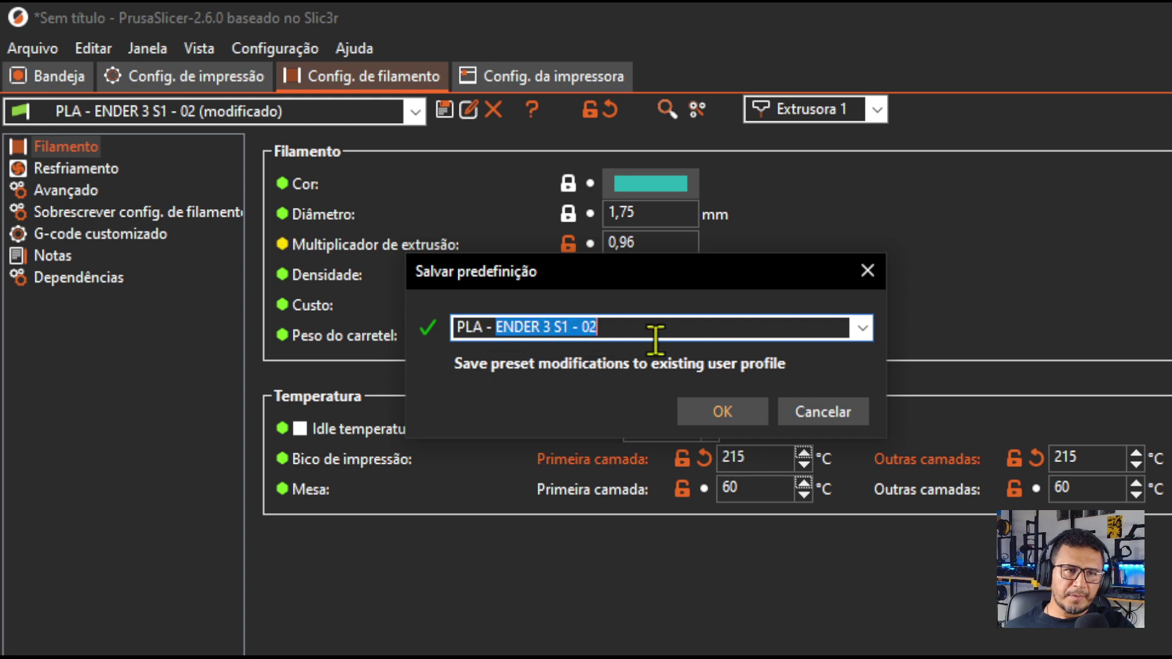
text(215)
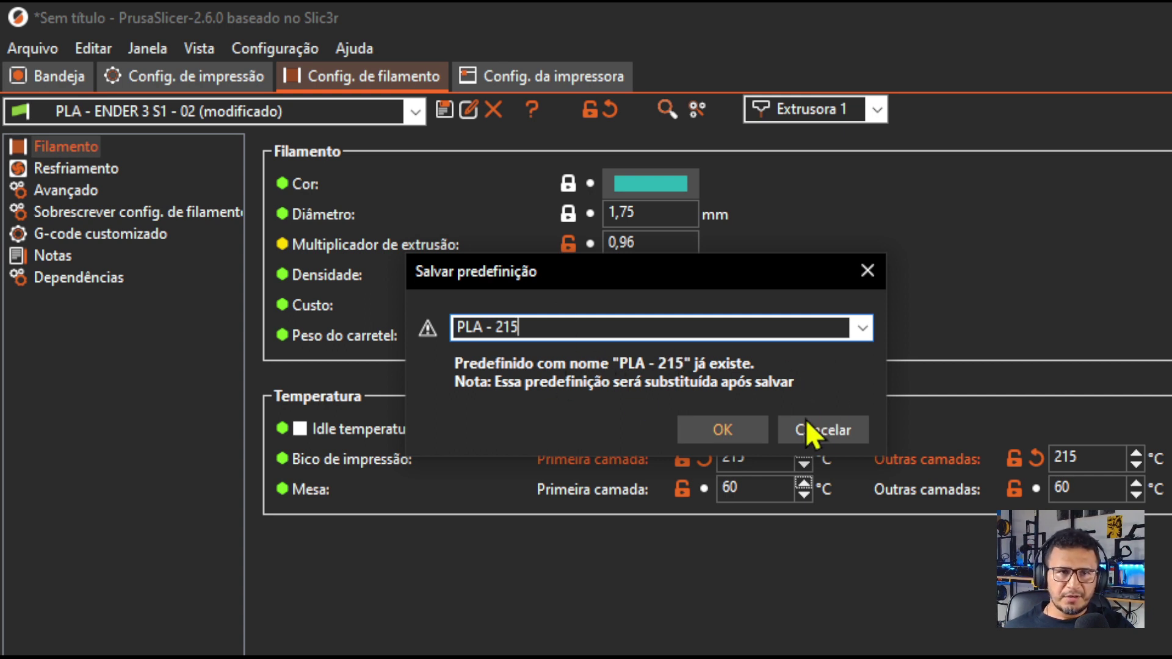
click(725, 428)
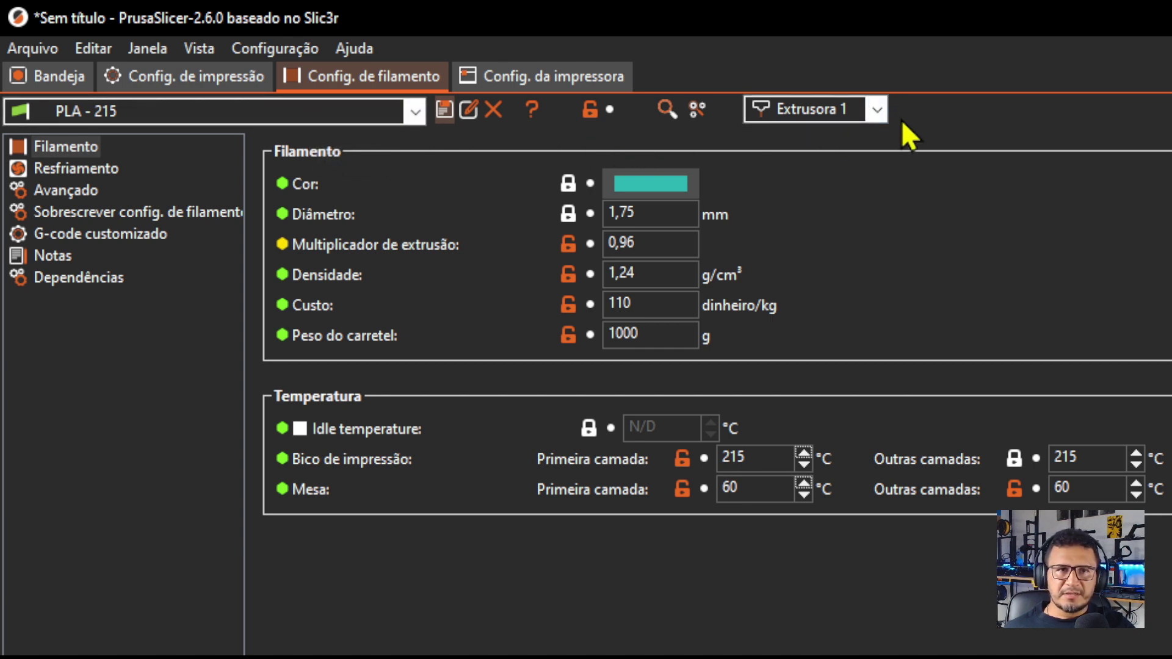
click(875, 107)
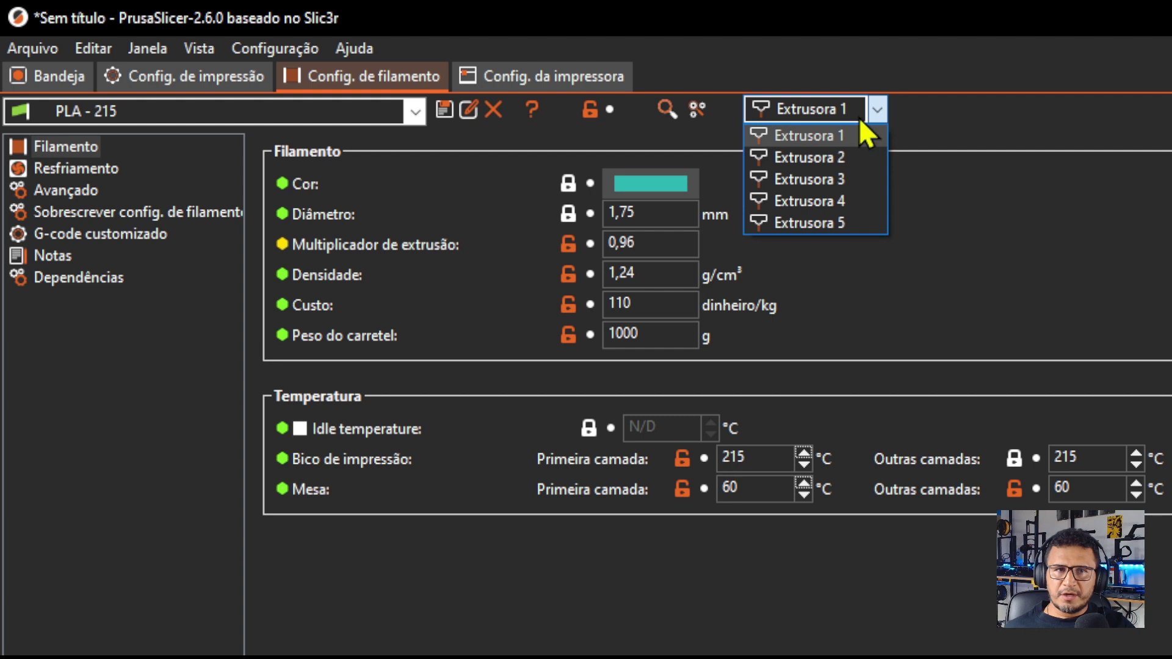
click(806, 143)
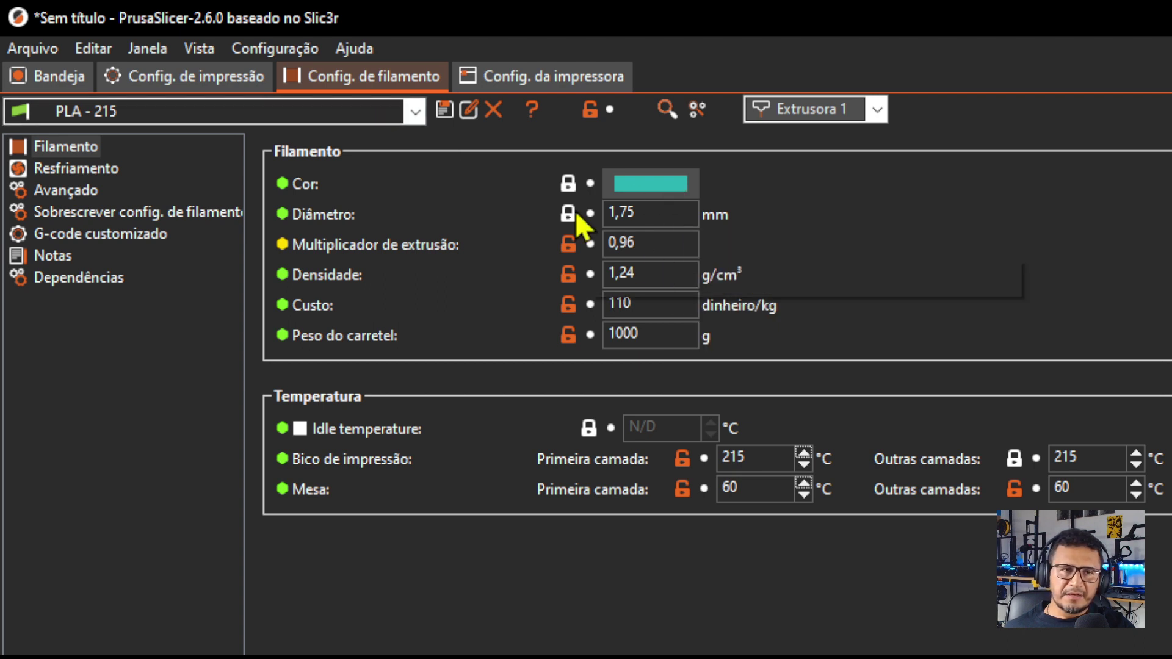
click(415, 112)
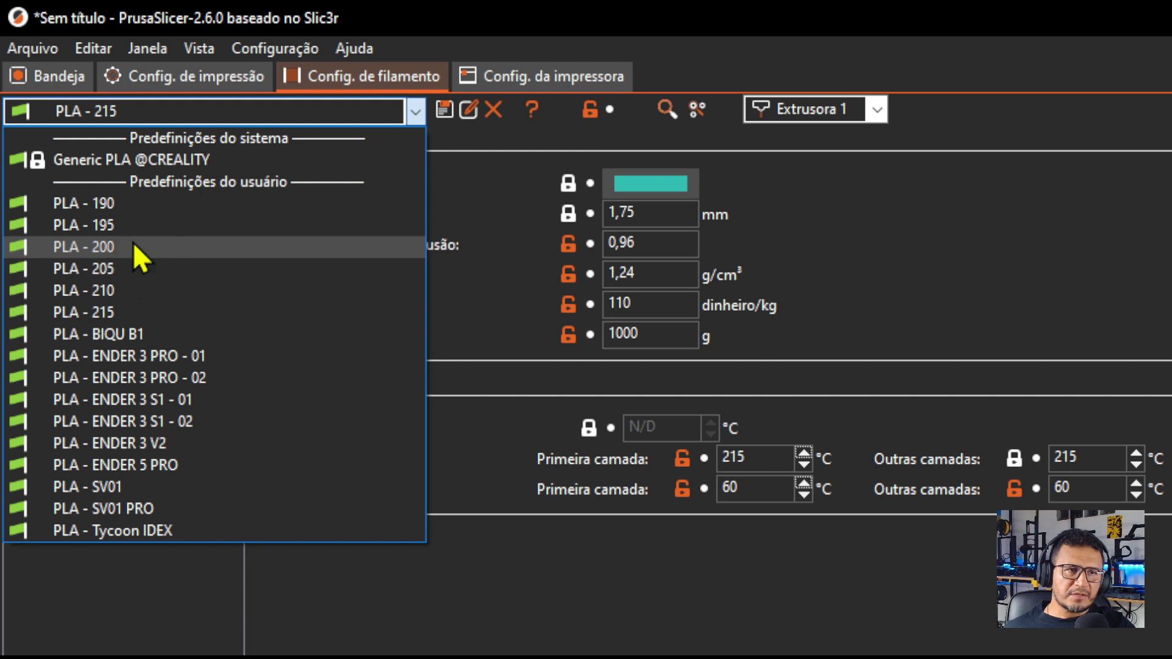
click(711, 53)
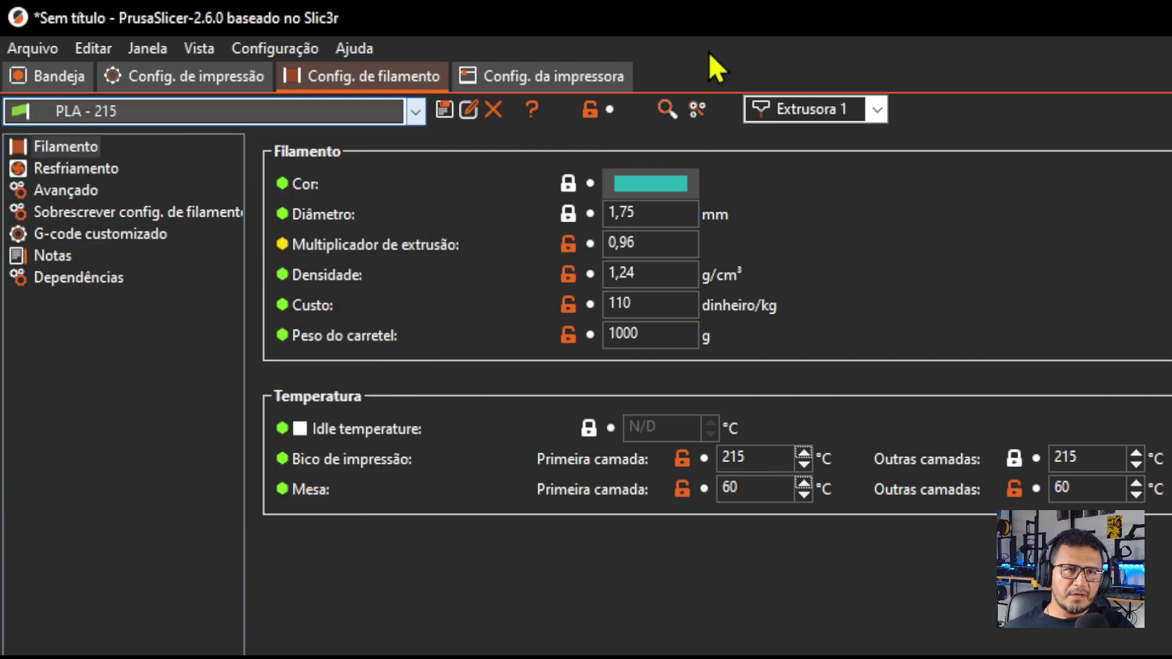
Assign the PLA - 210 filament preset to extruder 2.
click(878, 112)
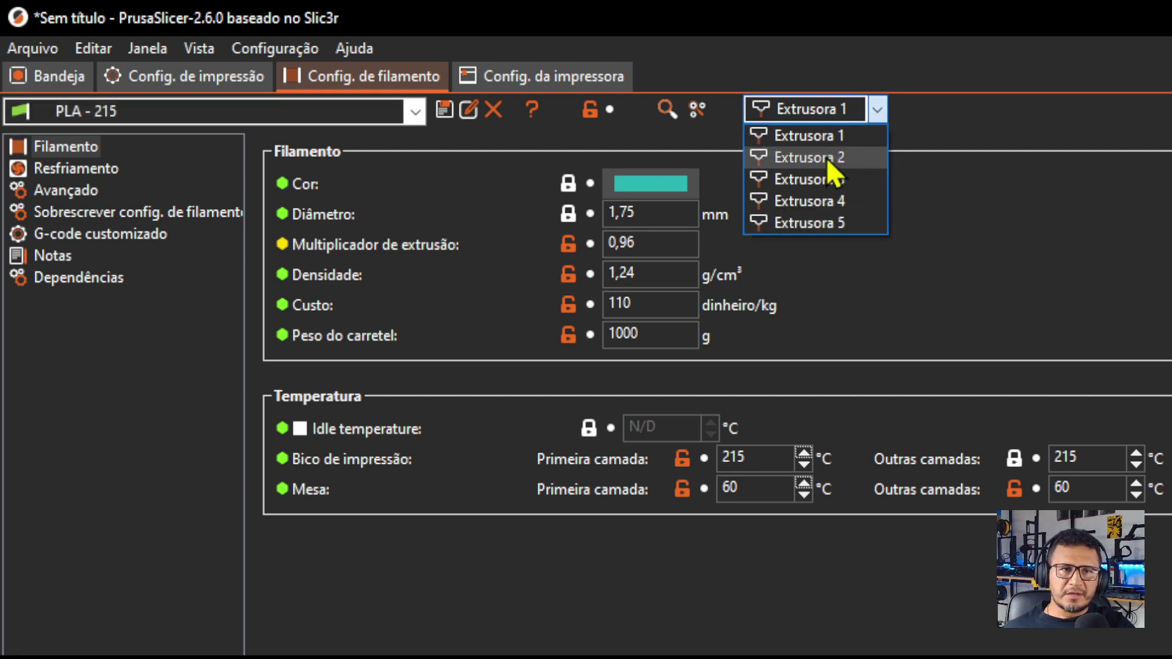
click(826, 159)
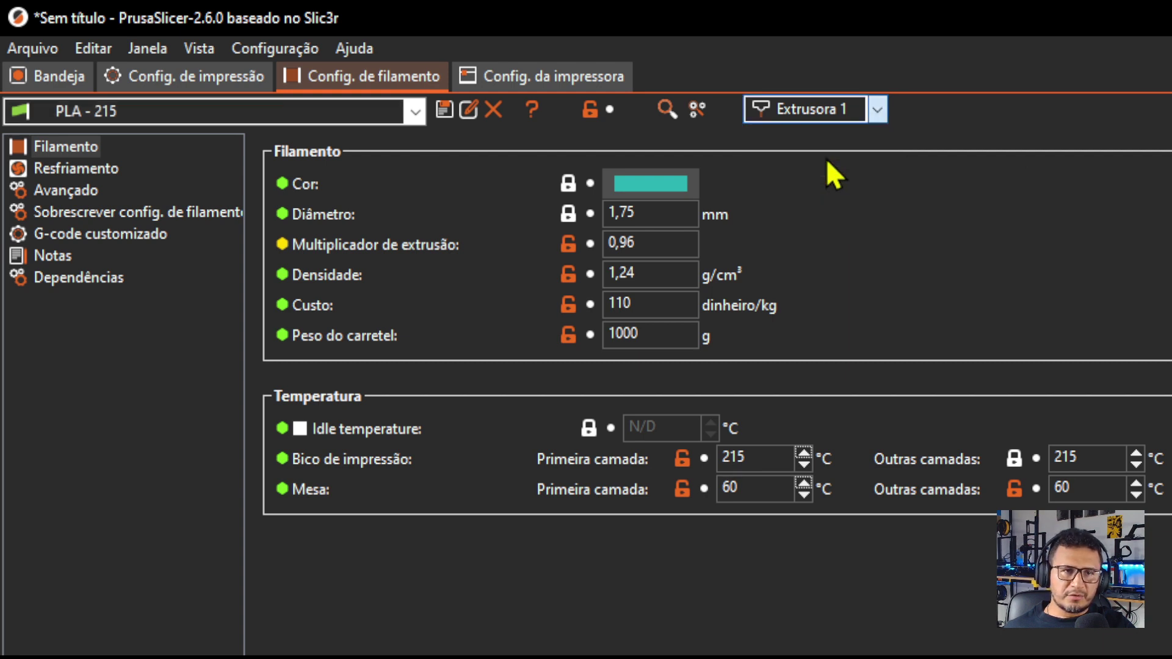
click(281, 113)
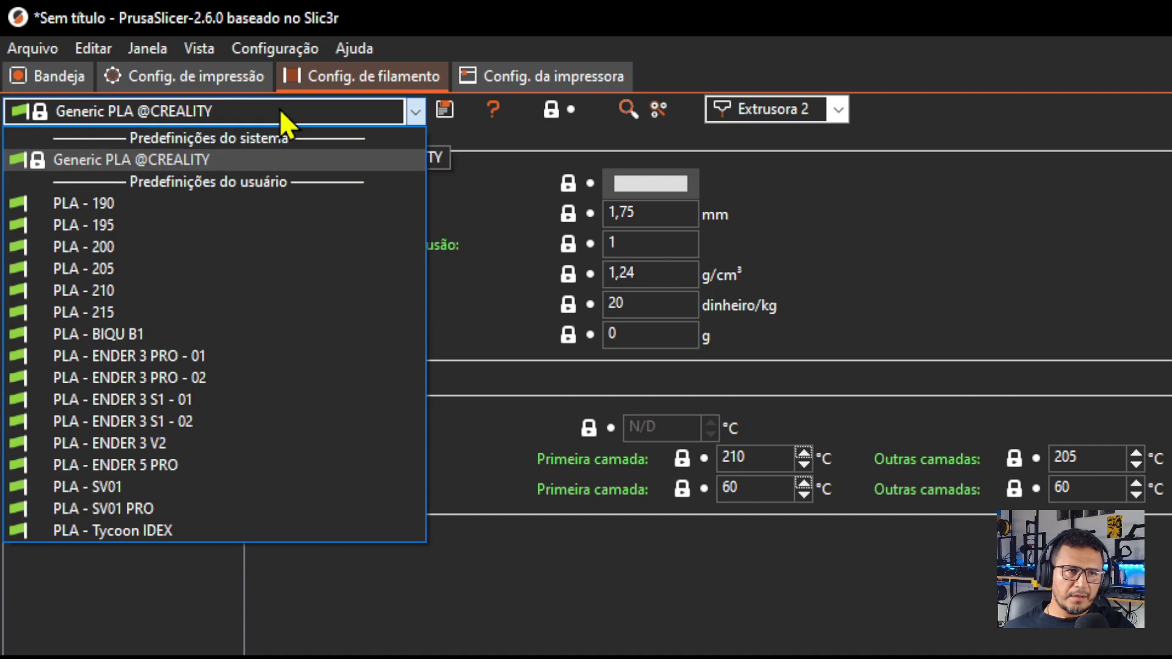
click(172, 289)
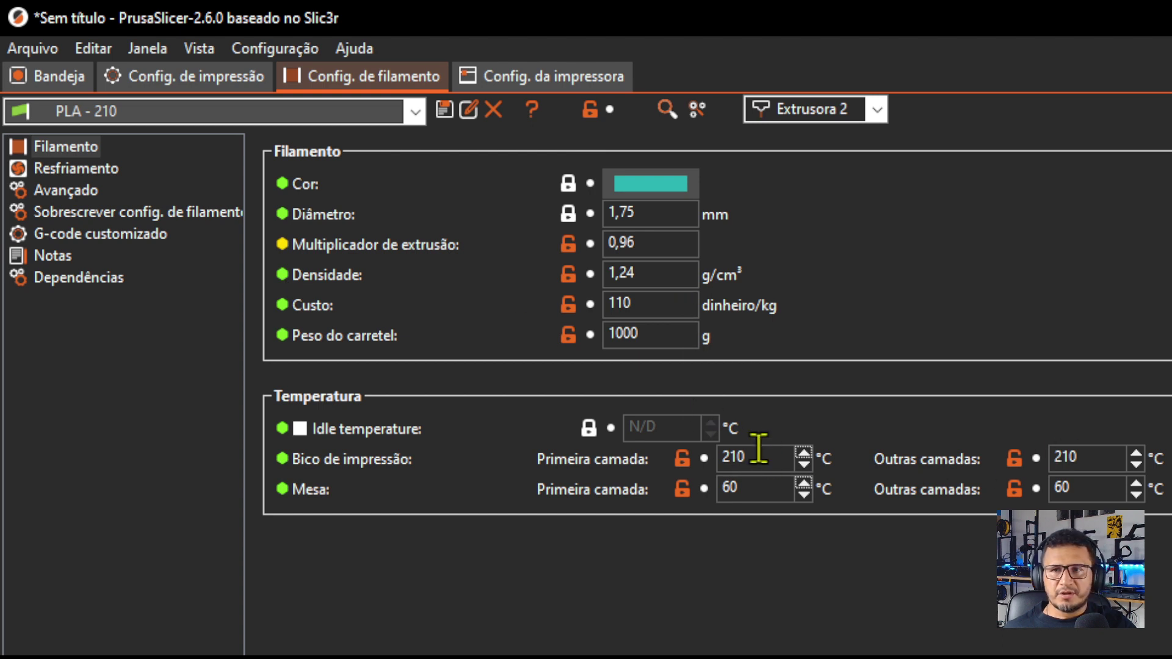
Assign the PLA - 205 filament preset to extruder 3.
click(830, 112)
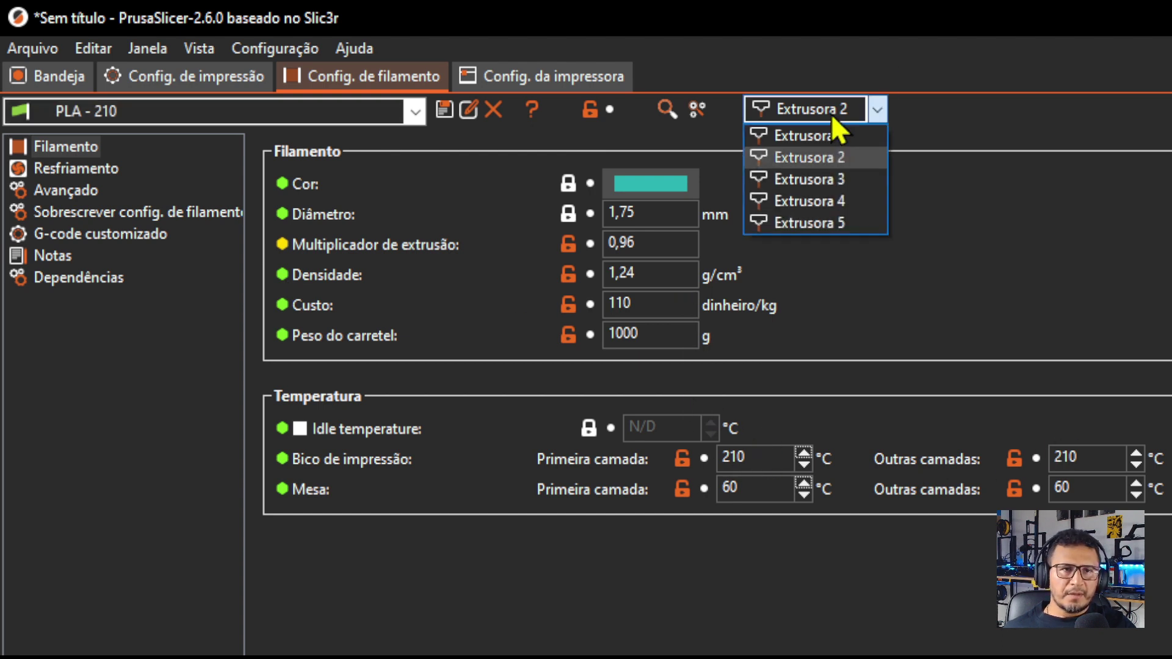
click(837, 177)
click(295, 110)
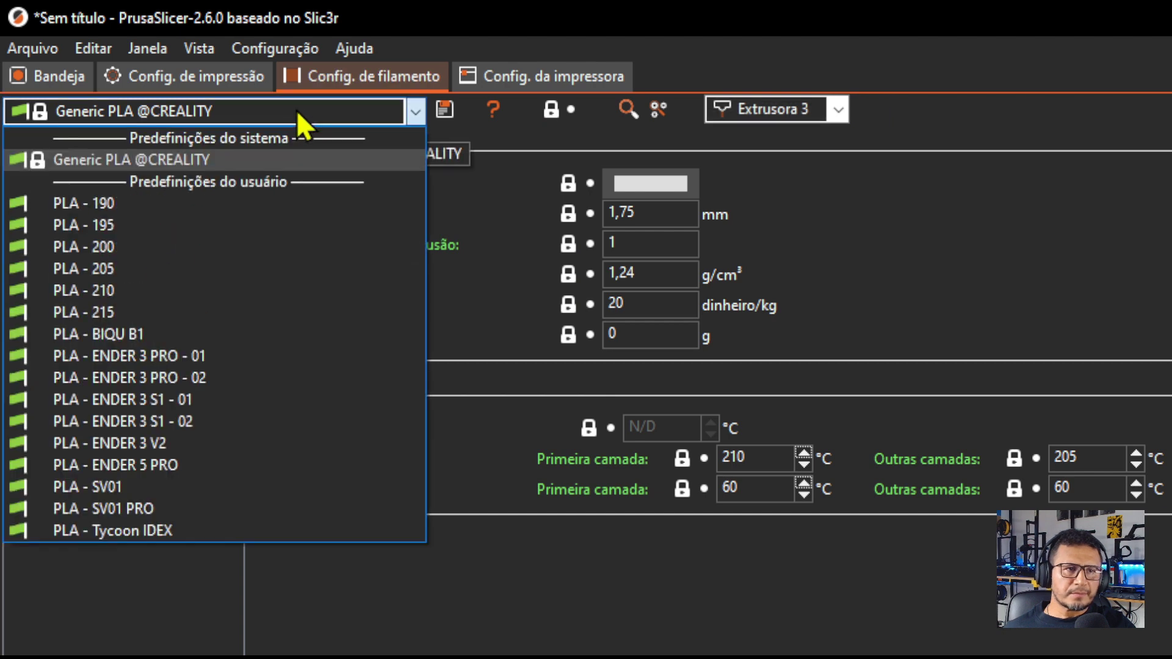
click(156, 261)
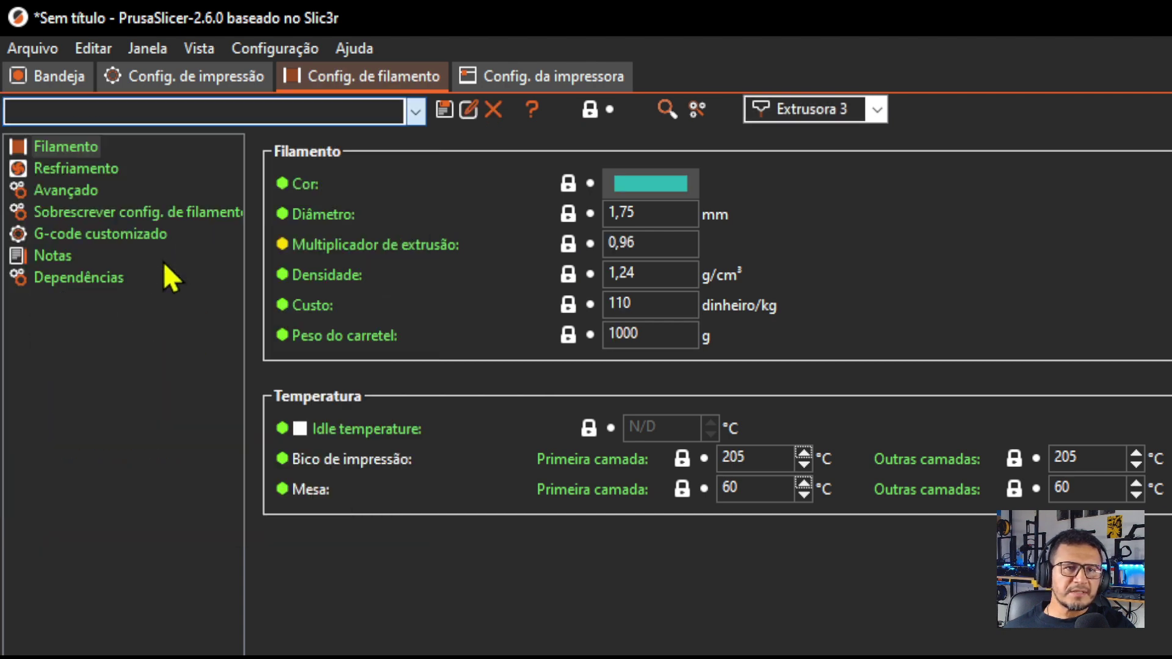
Assign the PLA - 200 filament preset to extruder 4.
click(844, 111)
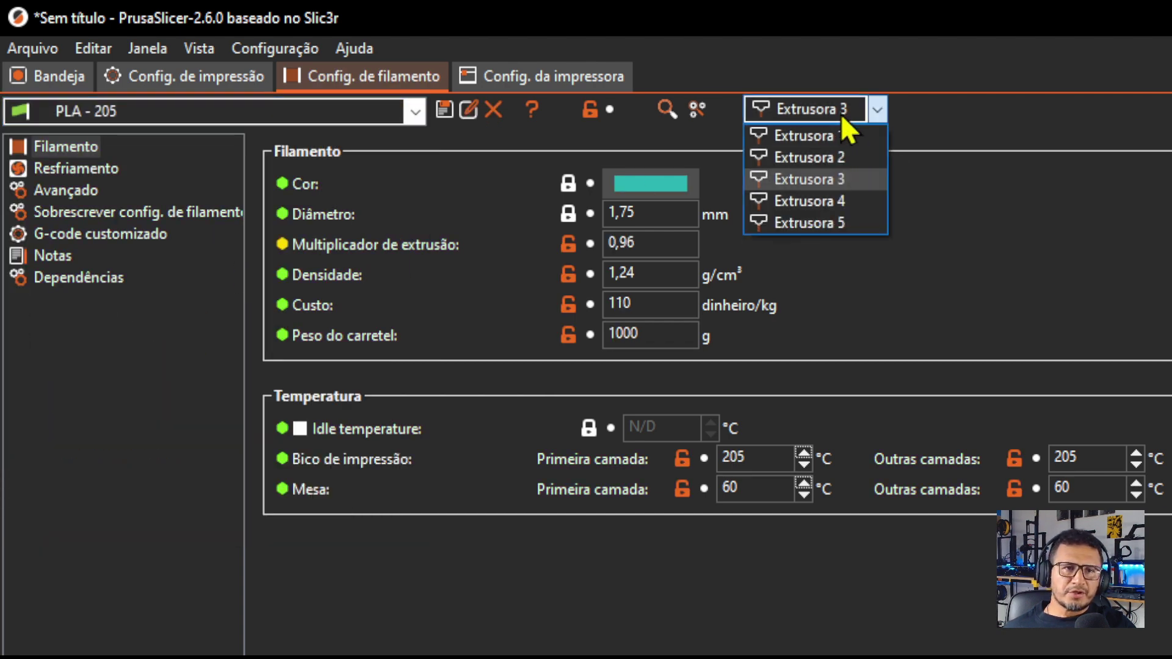
click(833, 202)
click(278, 113)
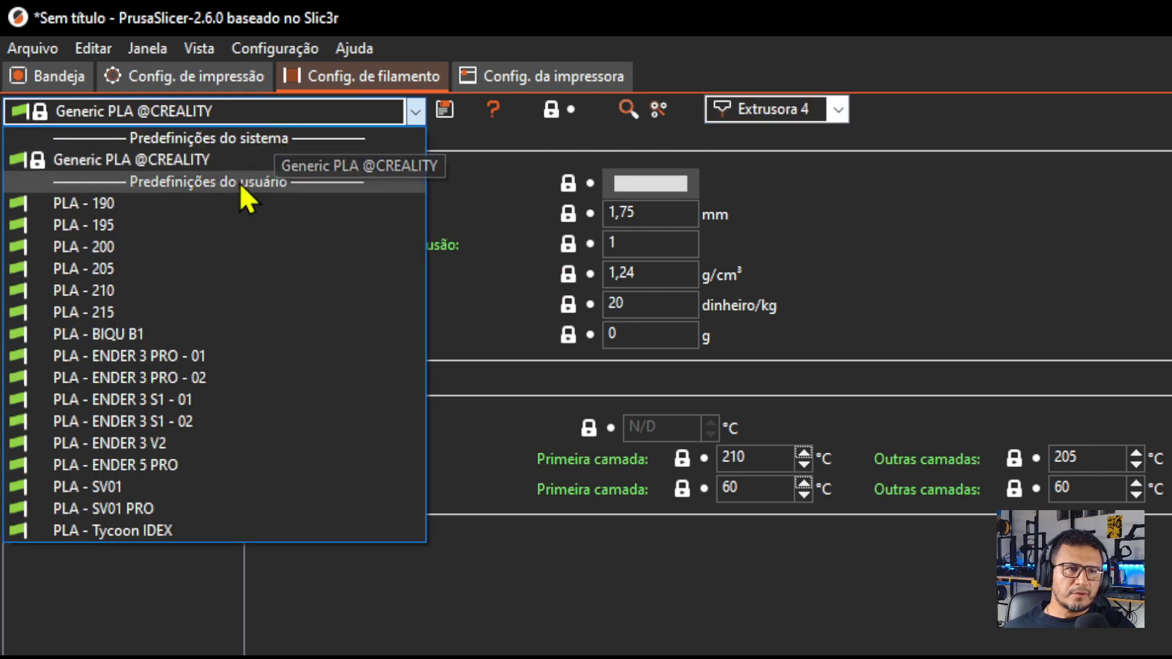
click(164, 247)
Assign the PLA - 195 filament preset to extruder 5.
click(879, 112)
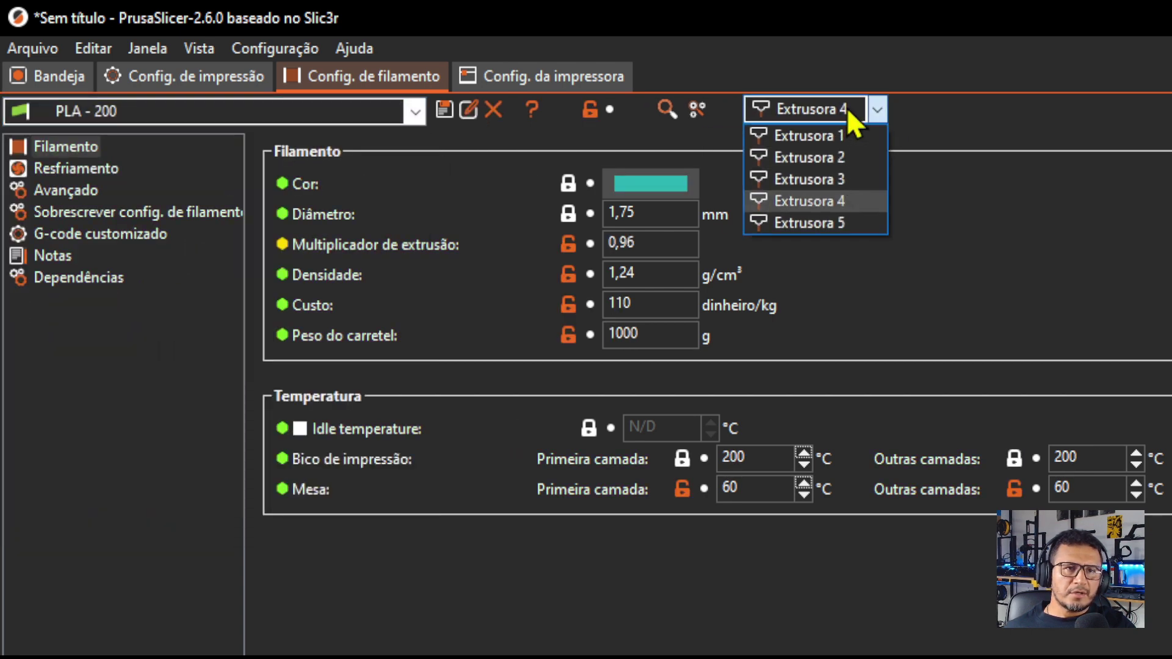
click(829, 220)
click(307, 116)
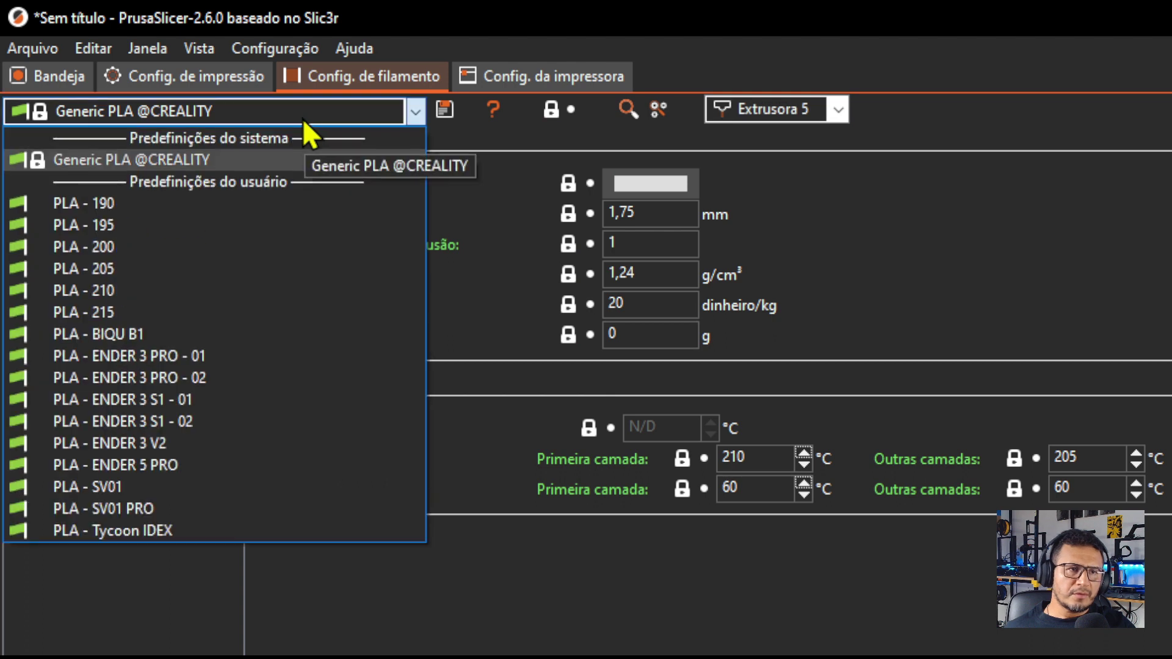
click(128, 223)
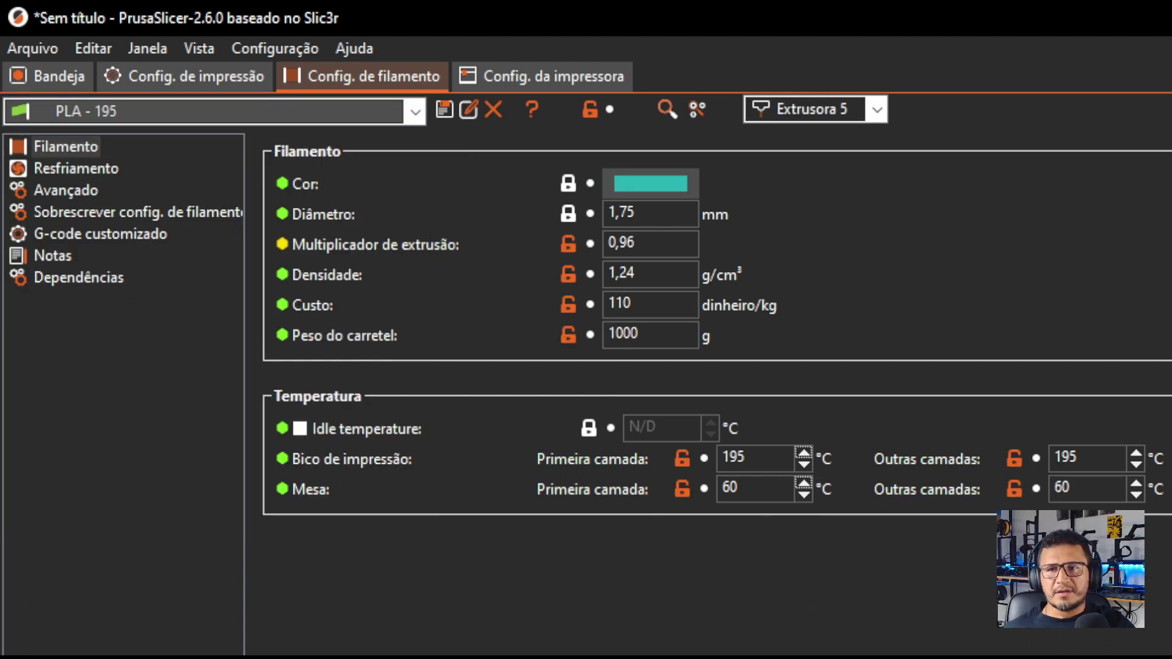
click(1055, 457)
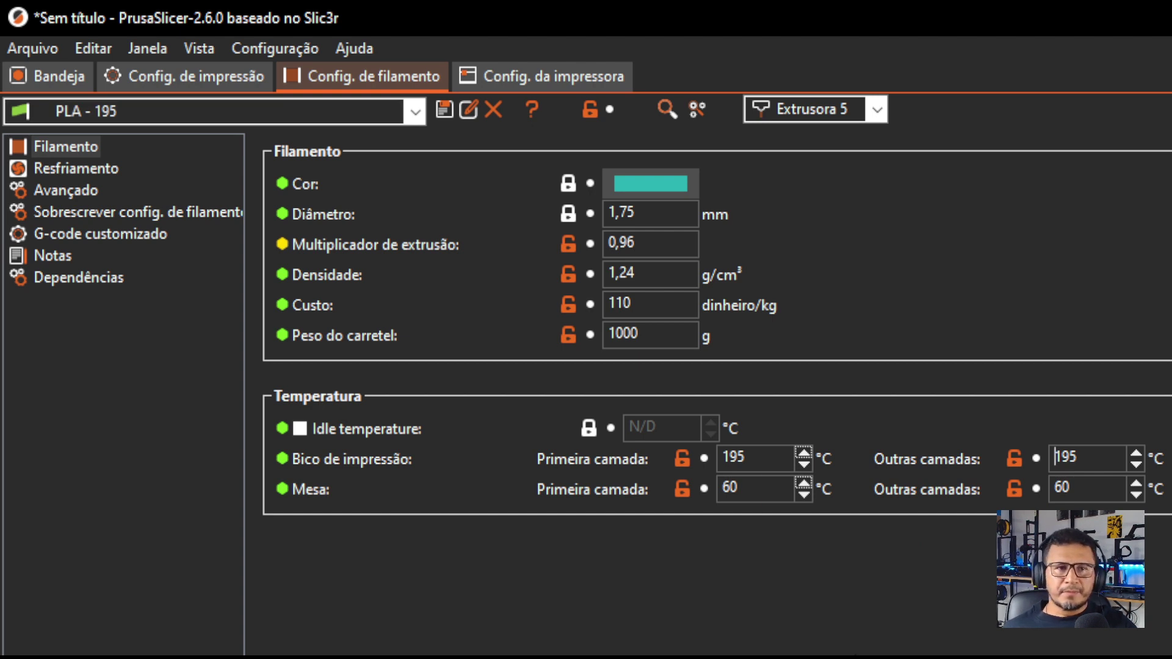
mouse_move(688, 253)
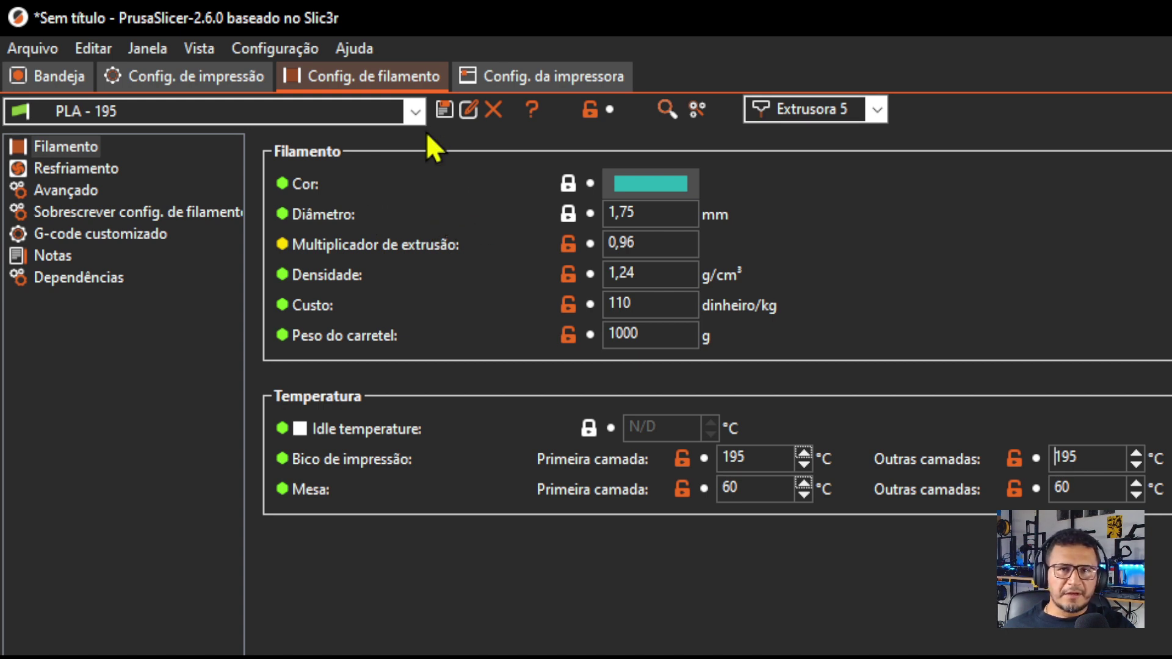
Set the number of top solid layers to 0 in the print settings of the 0.20mm - ENDER 3 S1 profile.
click(189, 74)
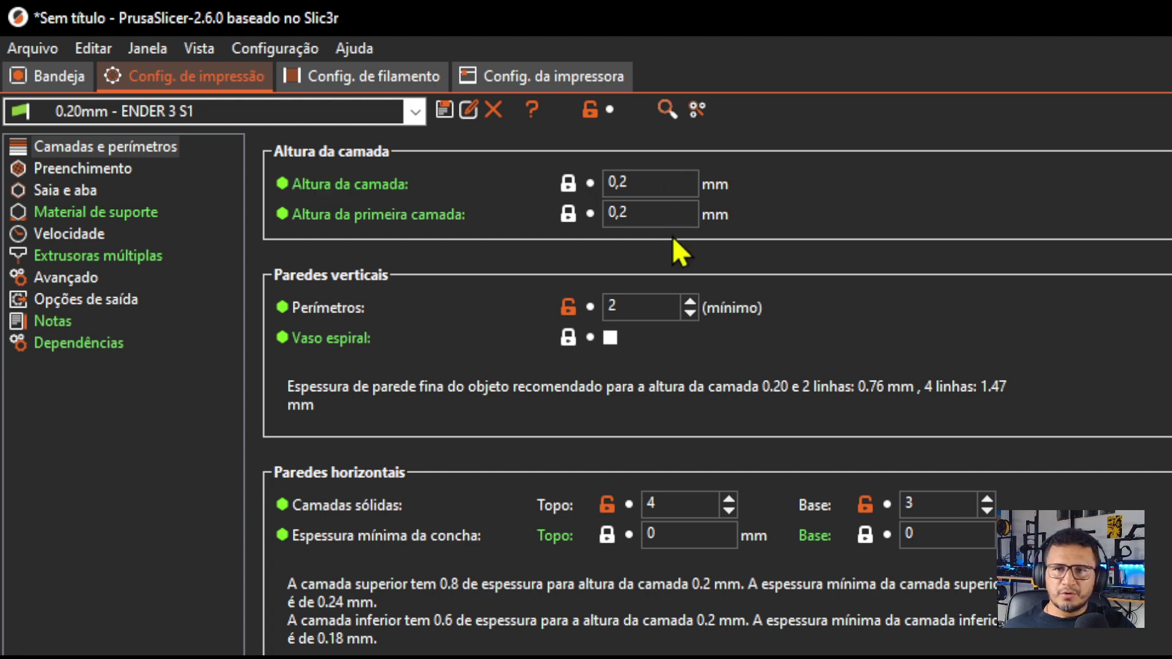
mouse_move(656, 213)
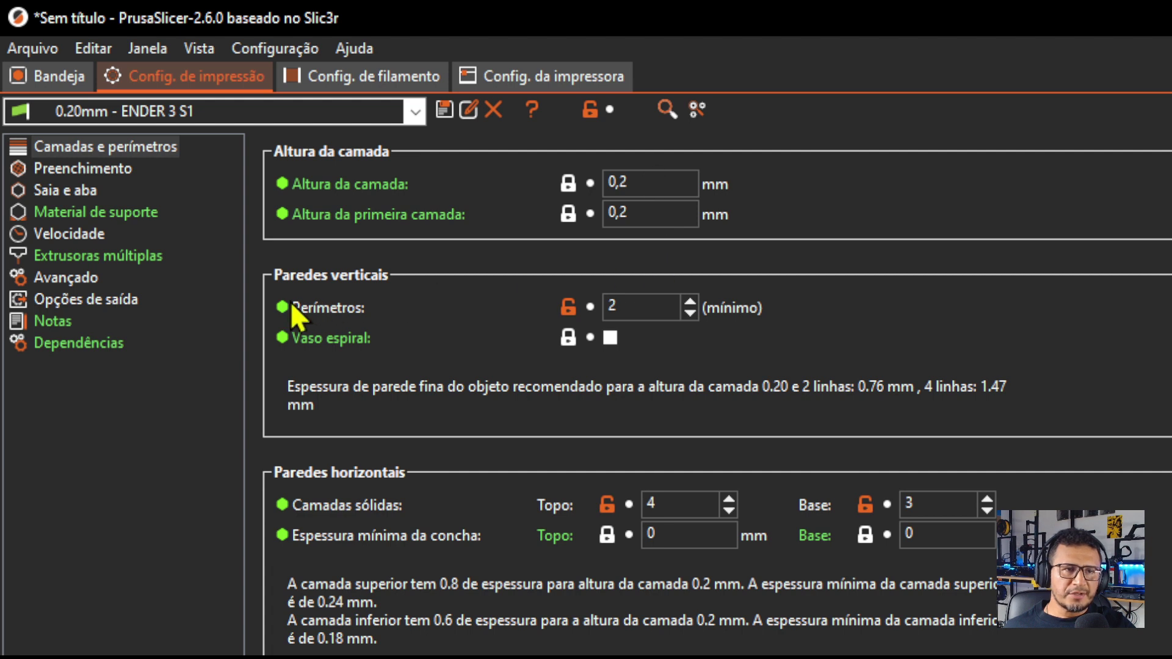
mouse_move(679, 315)
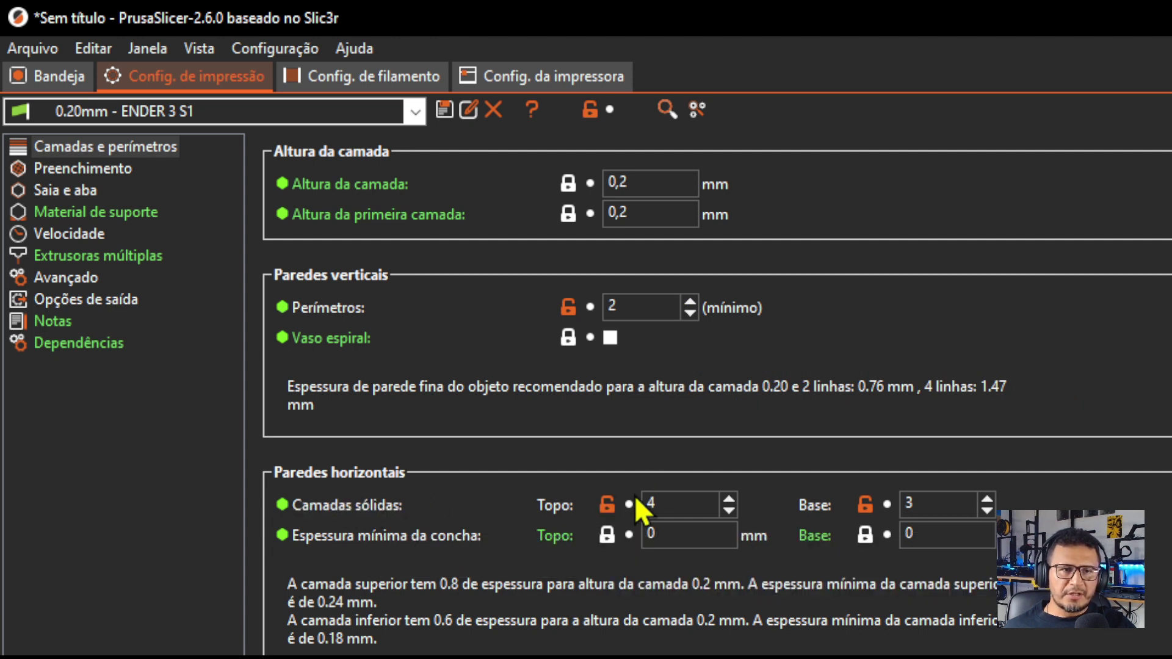
click(688, 498)
text(0)
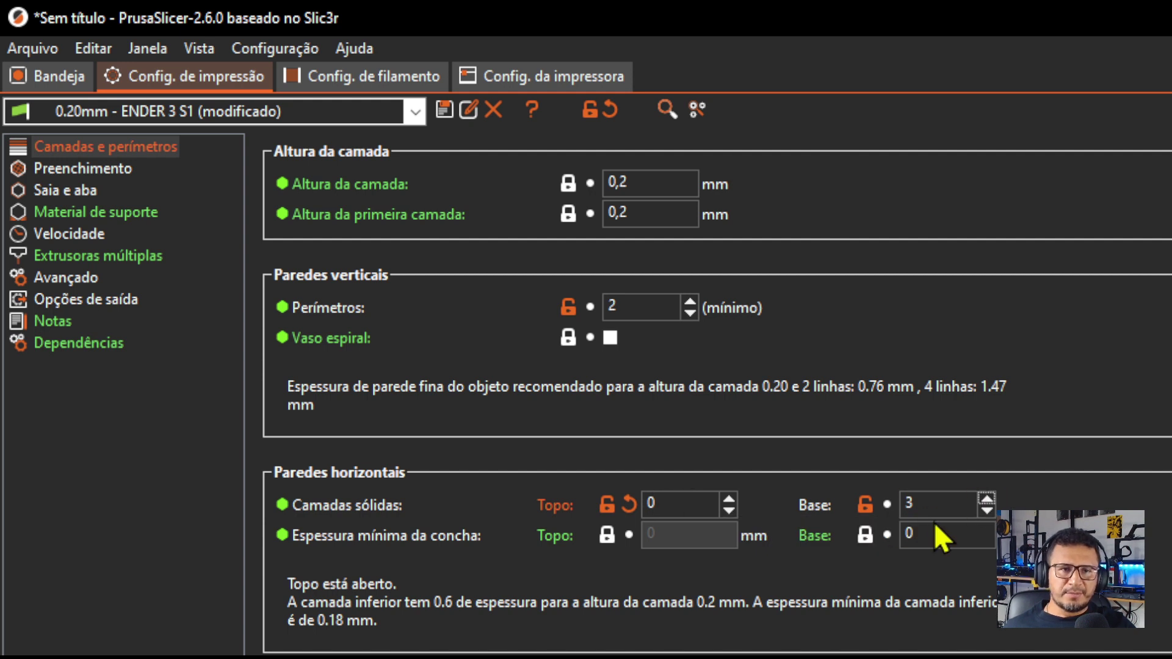
mouse_move(947, 508)
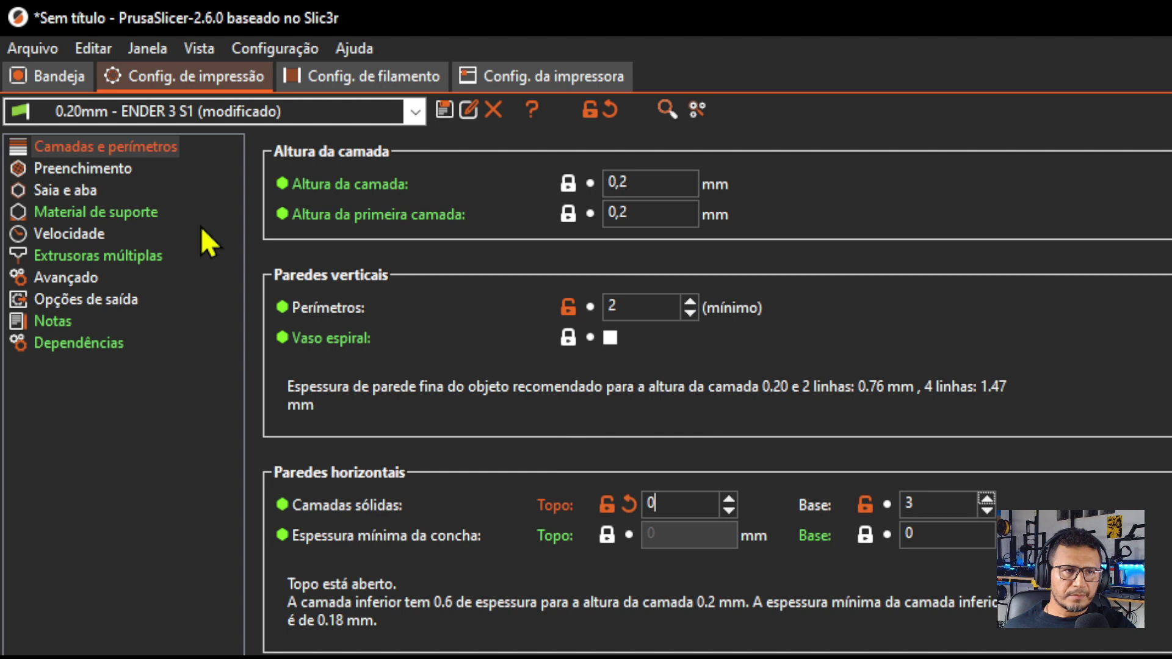
Set the infill density to 0% in the print settings.
click(110, 168)
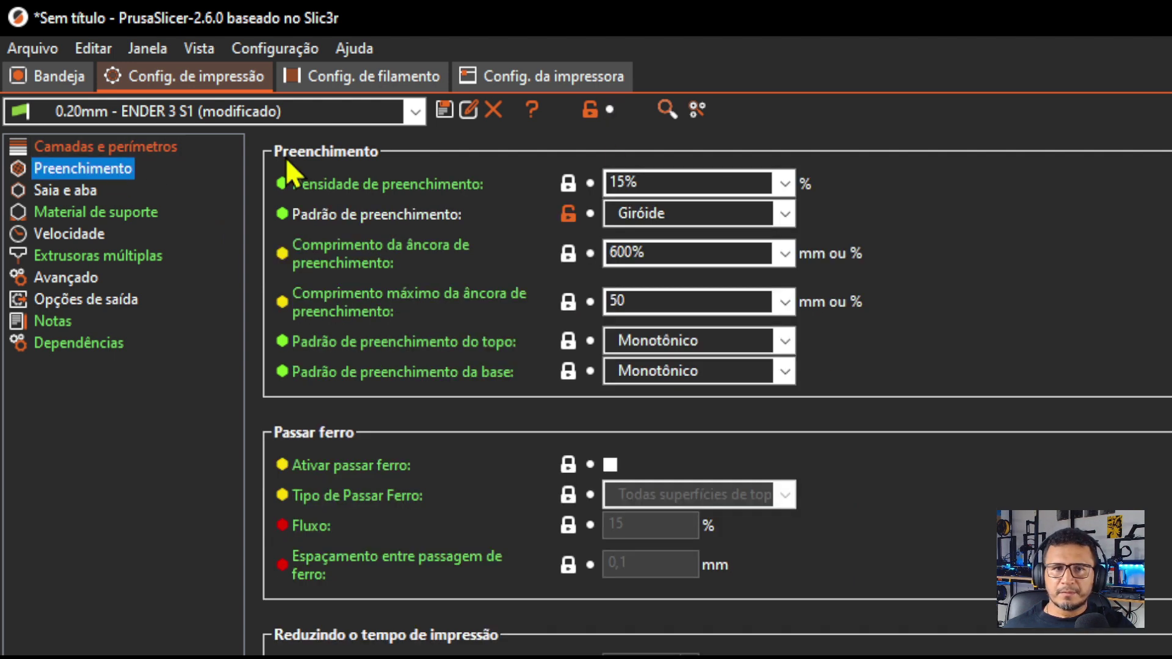
click(786, 184)
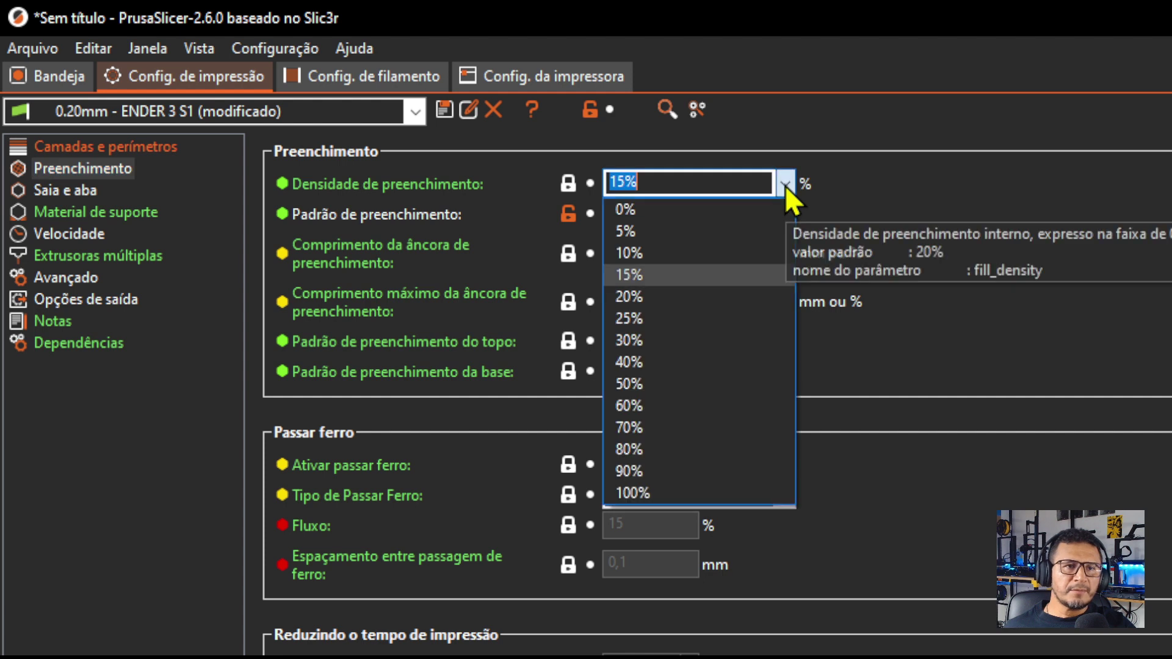
click(658, 210)
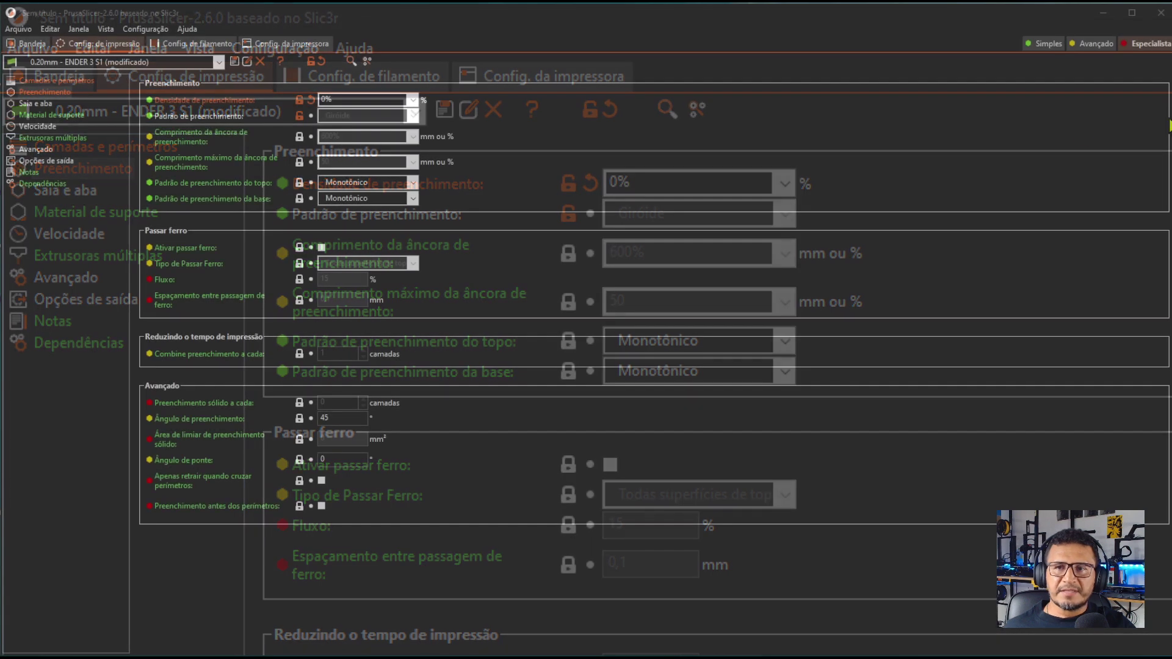
Slice the temperature tower on the plater and dismiss the print stability warning.
click(28, 43)
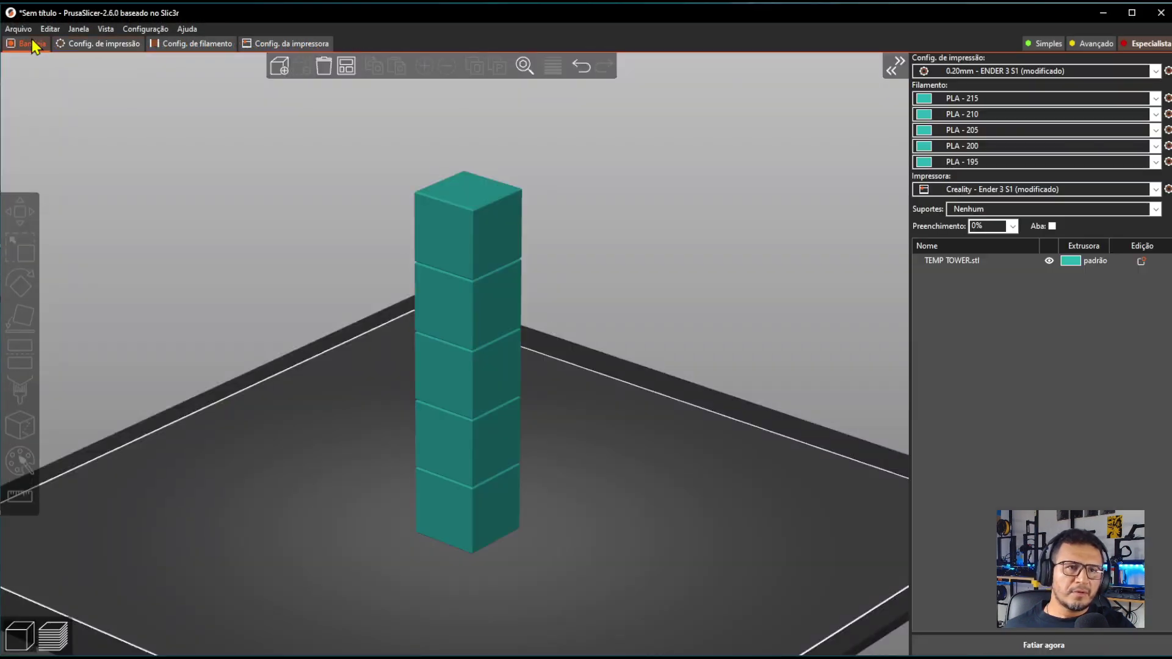
click(1029, 646)
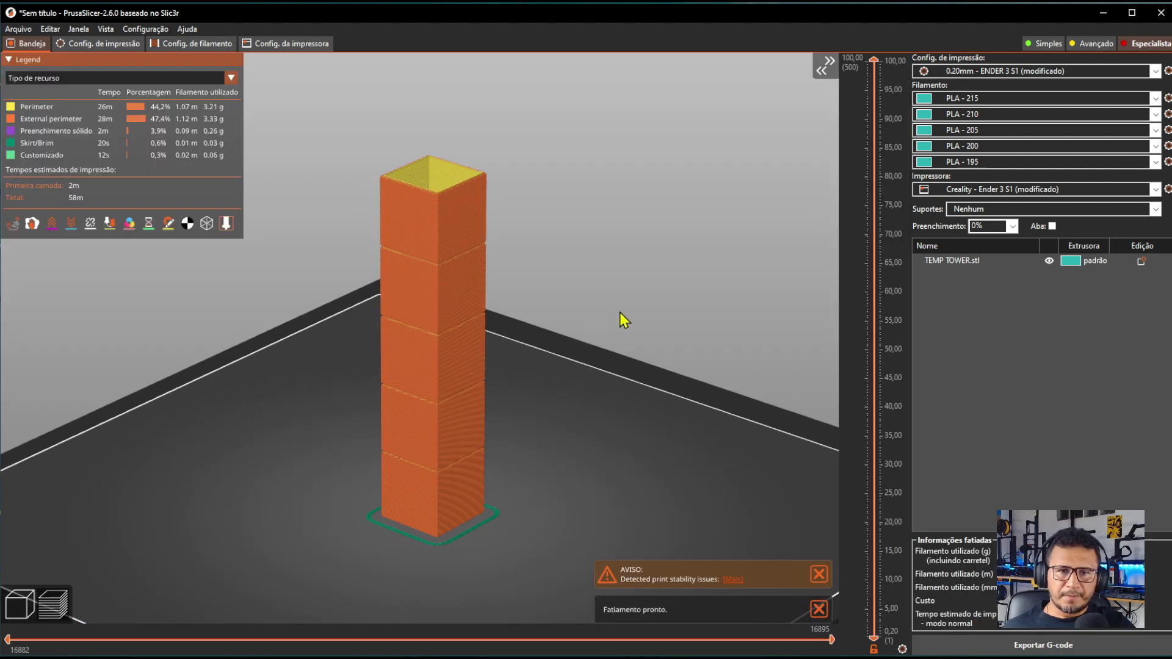
middle_drag(621, 314, 636, 298)
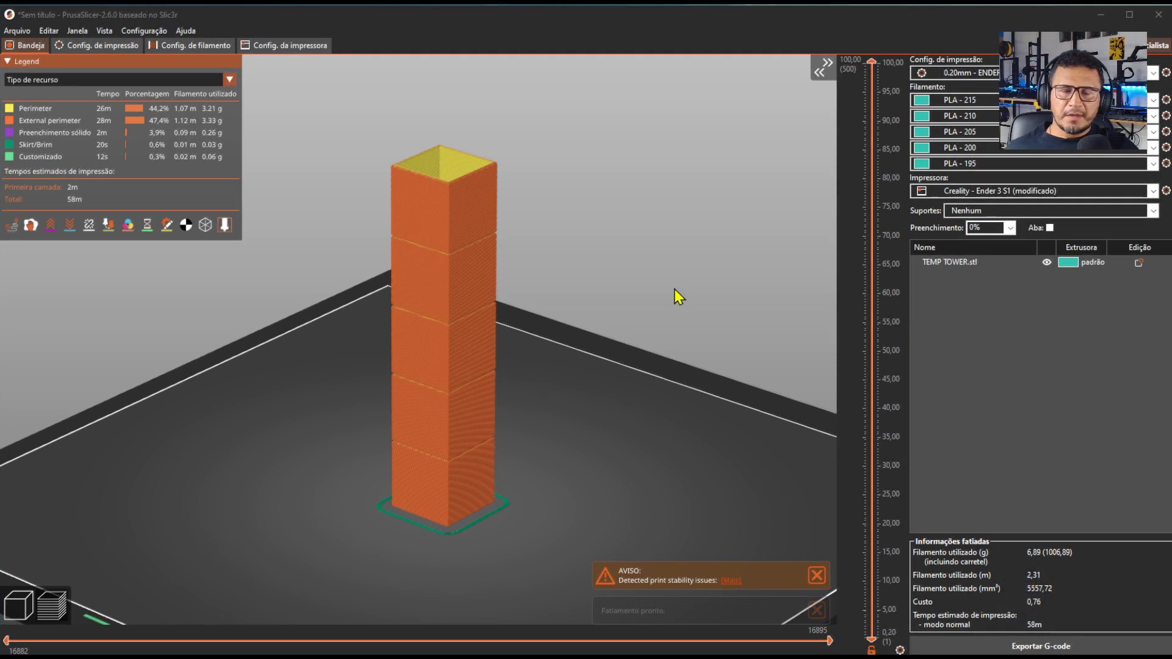
middle_drag(594, 358, 607, 379)
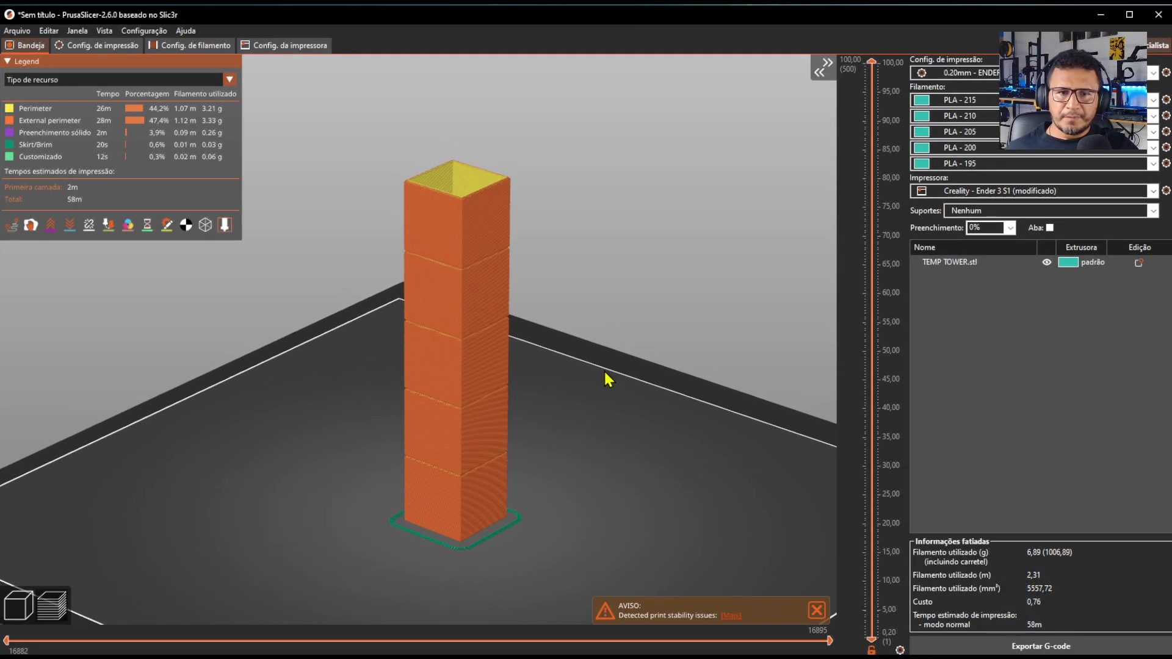
click(816, 609)
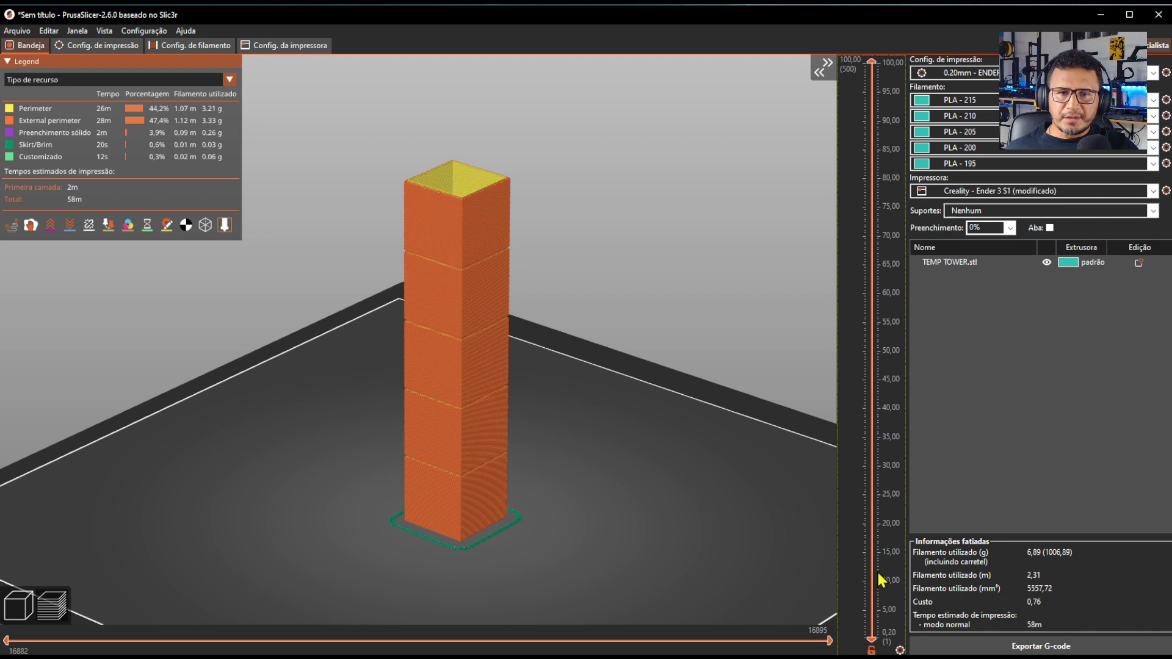
Add an extruder change to extruder 2 at the 20.00 mm layer (layer 100) of the tower.
drag(879, 577, 877, 534)
scroll(462, 514, up, 1)
scroll(518, 470, up, 1)
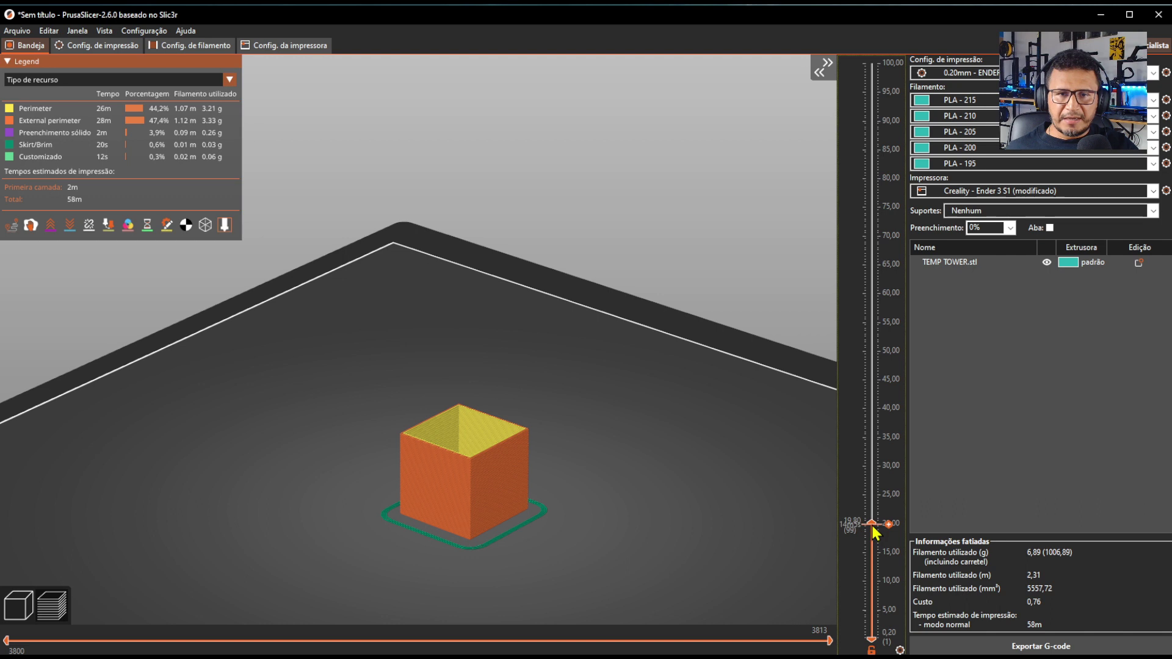
scroll(873, 533, up, 1)
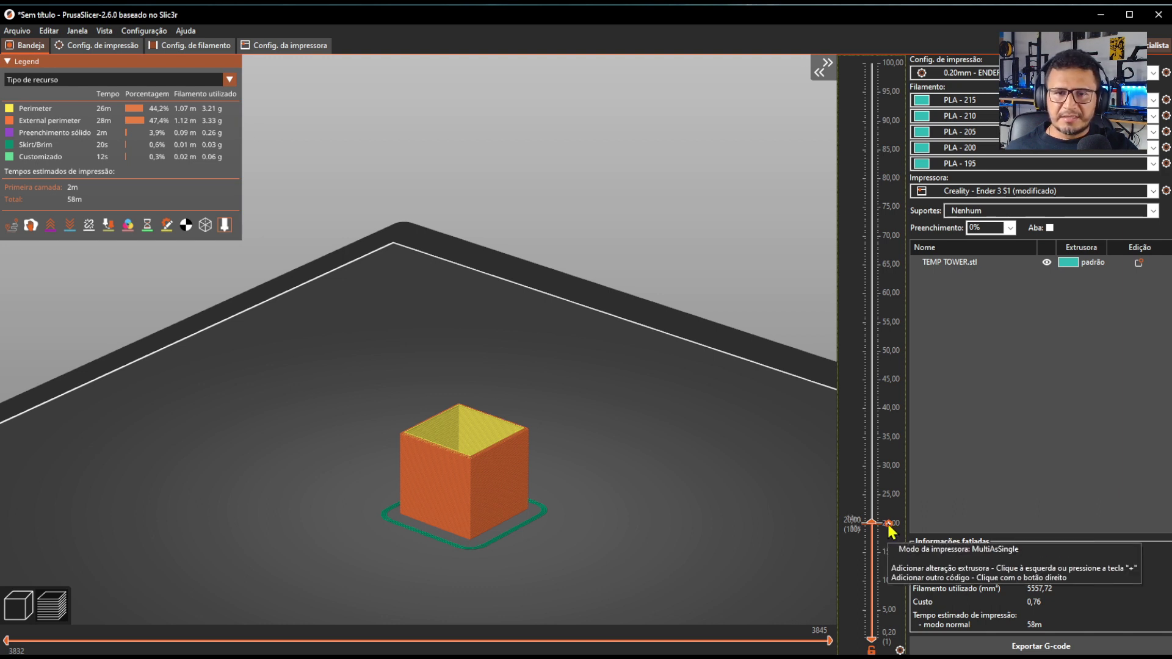
click(890, 527)
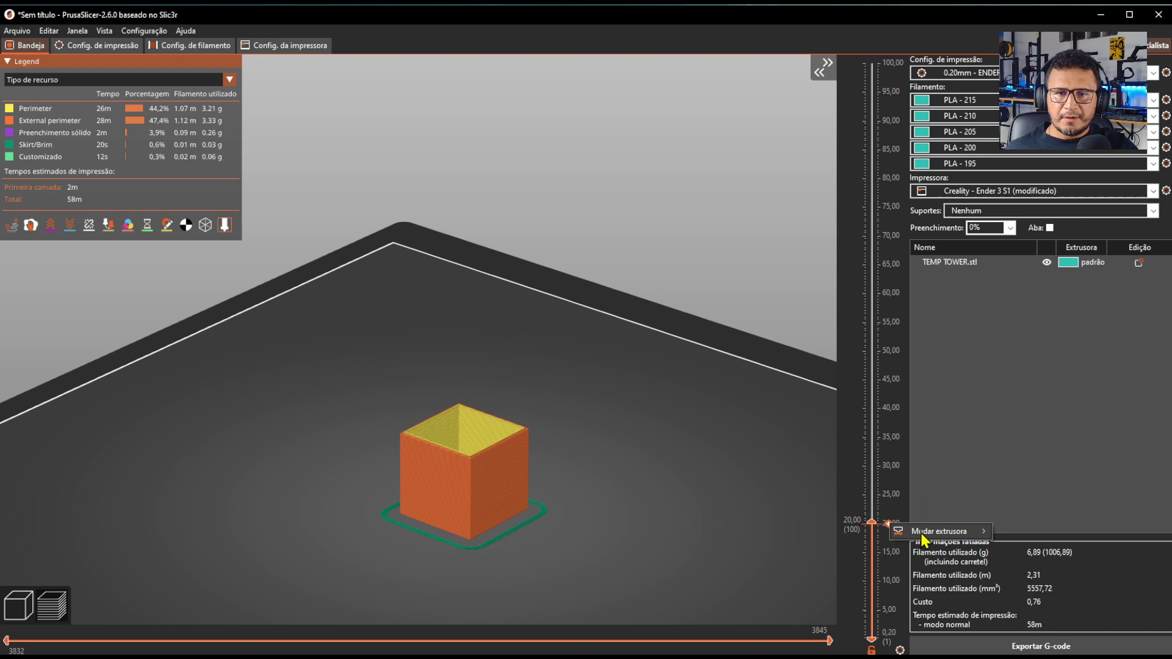
mouse_move(923, 535)
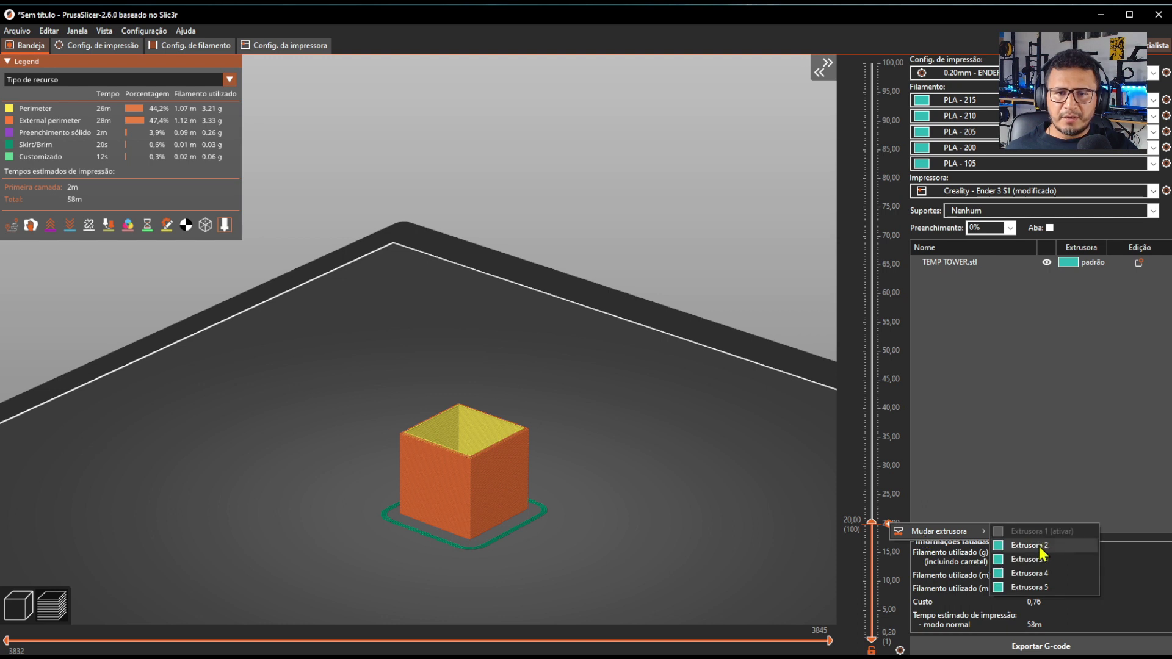
click(1035, 548)
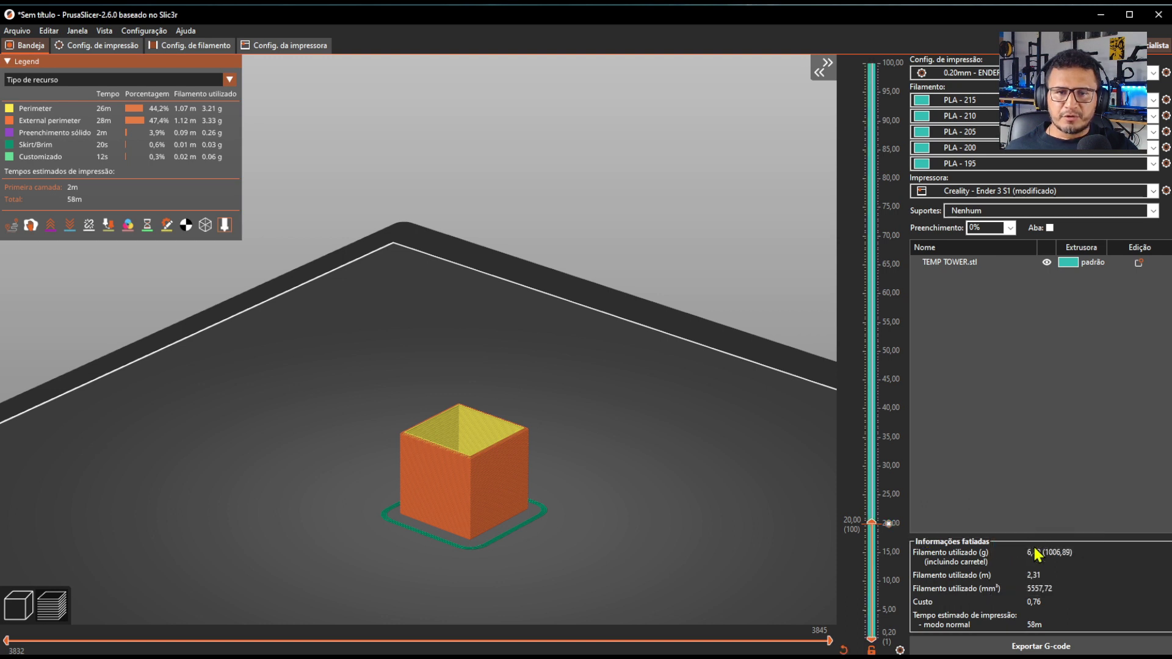
Add an extruder change to extruder 3 at the 40.00 mm layer (layer 200) of the tower.
drag(872, 523, 874, 418)
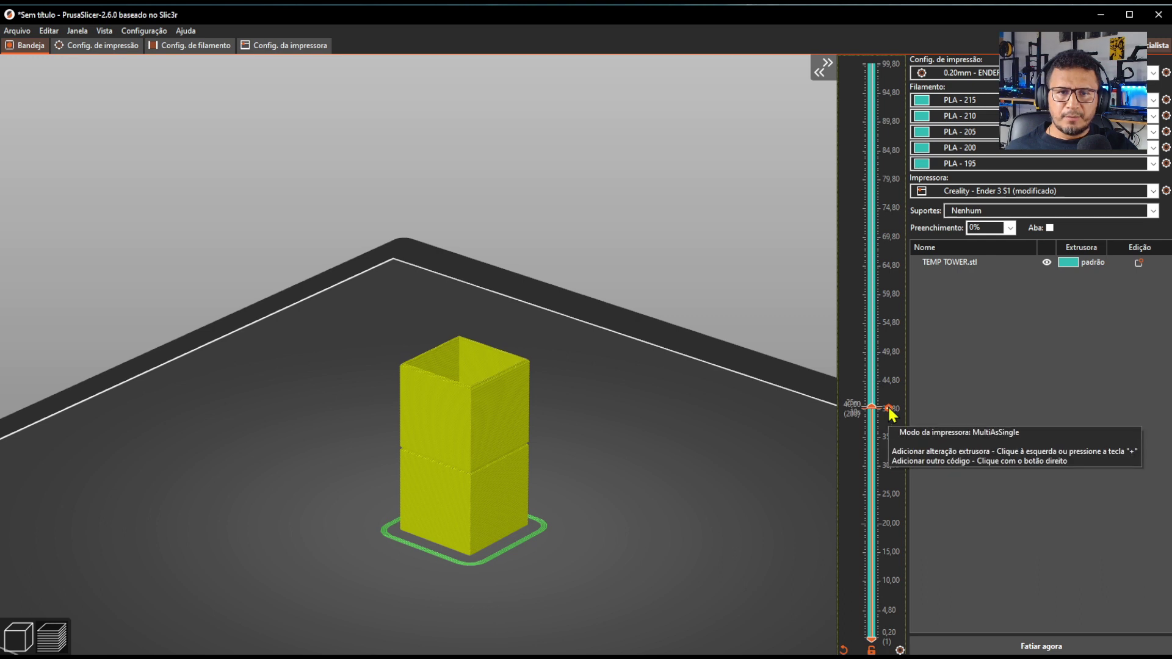
click(889, 410)
mouse_move(950, 415)
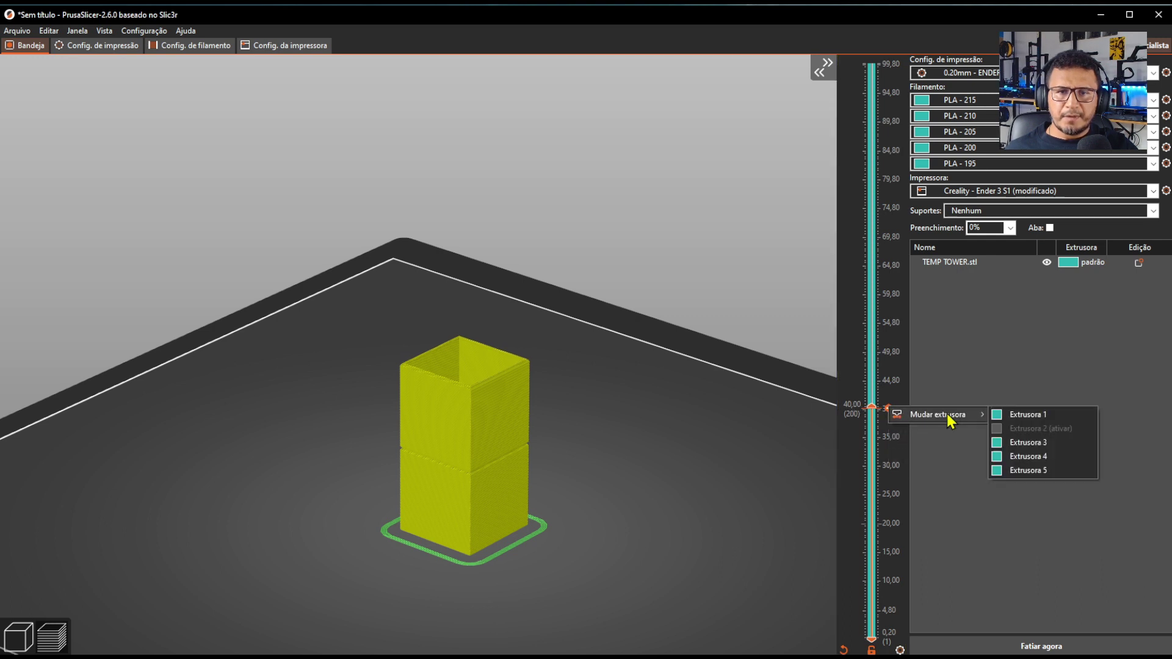
click(1024, 444)
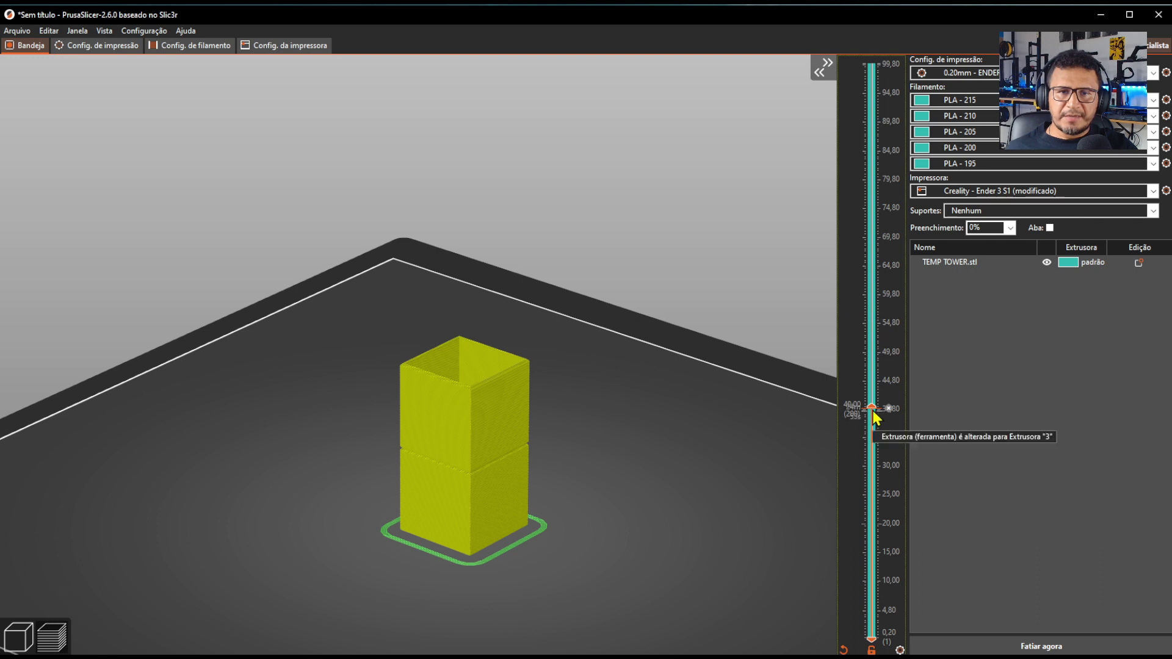
Add an extruder change to extruder 4 at the 60.00 mm layer (layer 300) of the tower.
drag(876, 408, 874, 294)
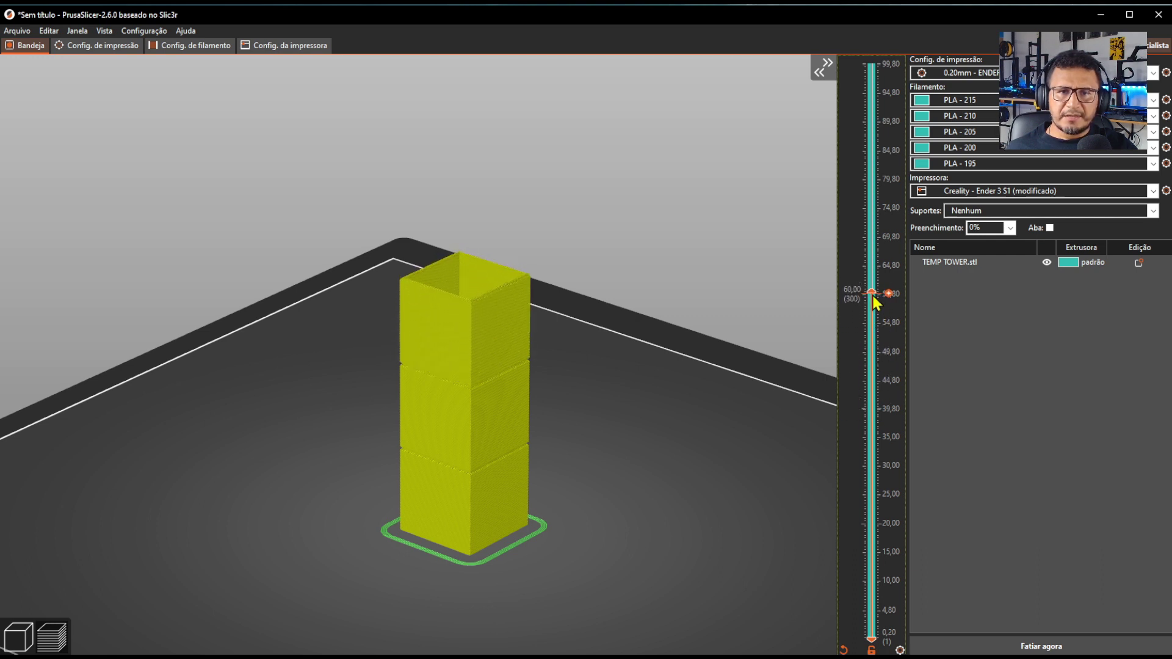
right_click(888, 294)
mouse_move(942, 304)
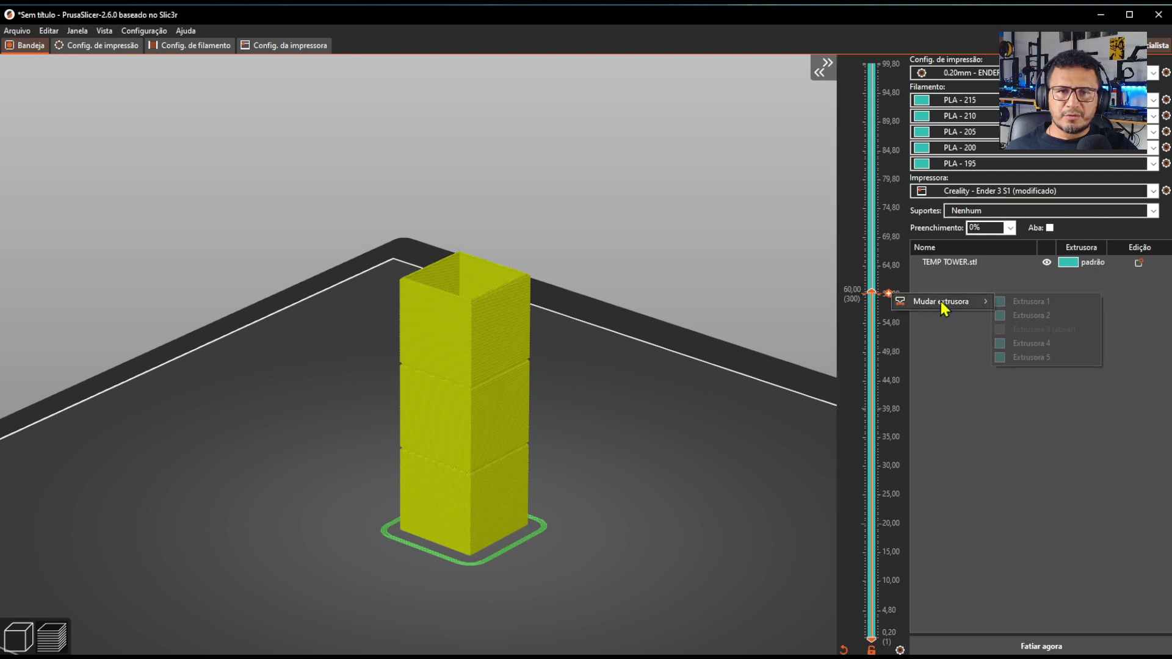
click(1054, 357)
Add an extruder change to extruder 5 at the 80.00 mm layer (layer 400) of the tower.
drag(873, 294, 873, 179)
right_click(888, 180)
mouse_move(943, 186)
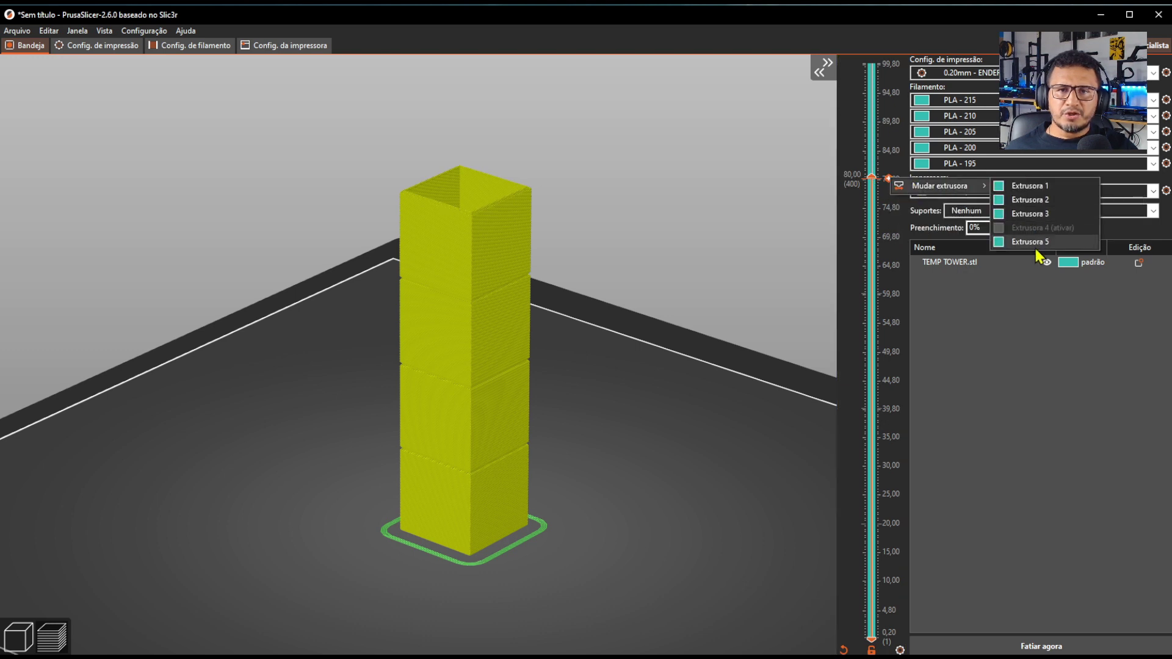
click(1031, 243)
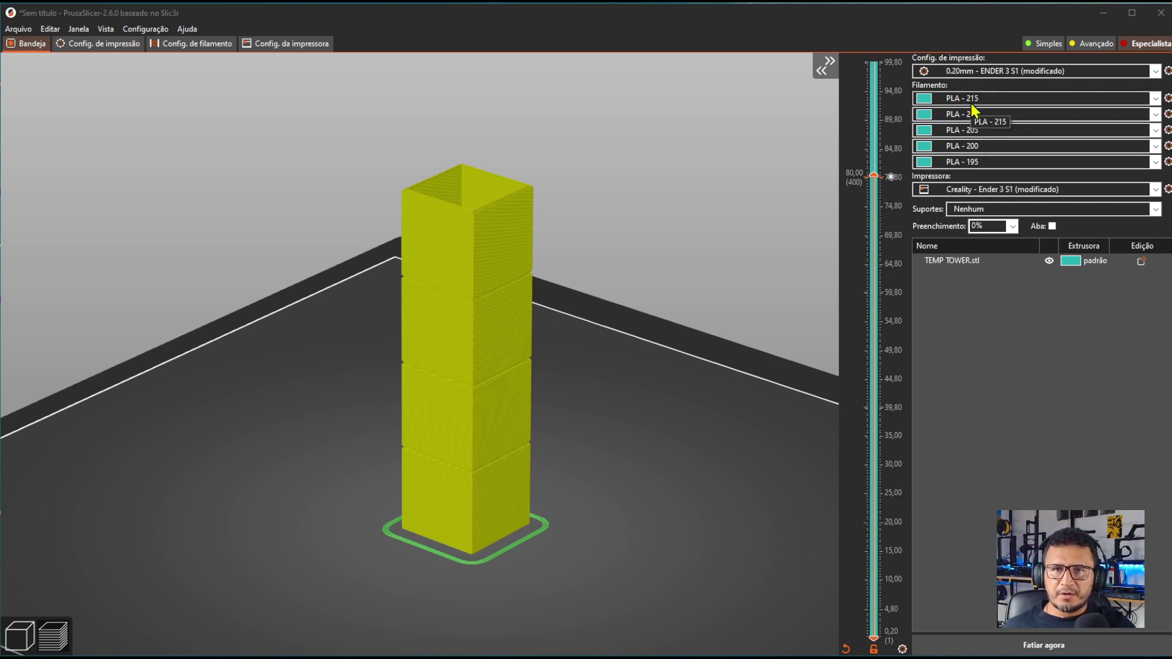
Set the PLA - 215 filament colour to pink with red 255, green 0 and blue 128.
click(929, 100)
drag(1037, 18, 661, 161)
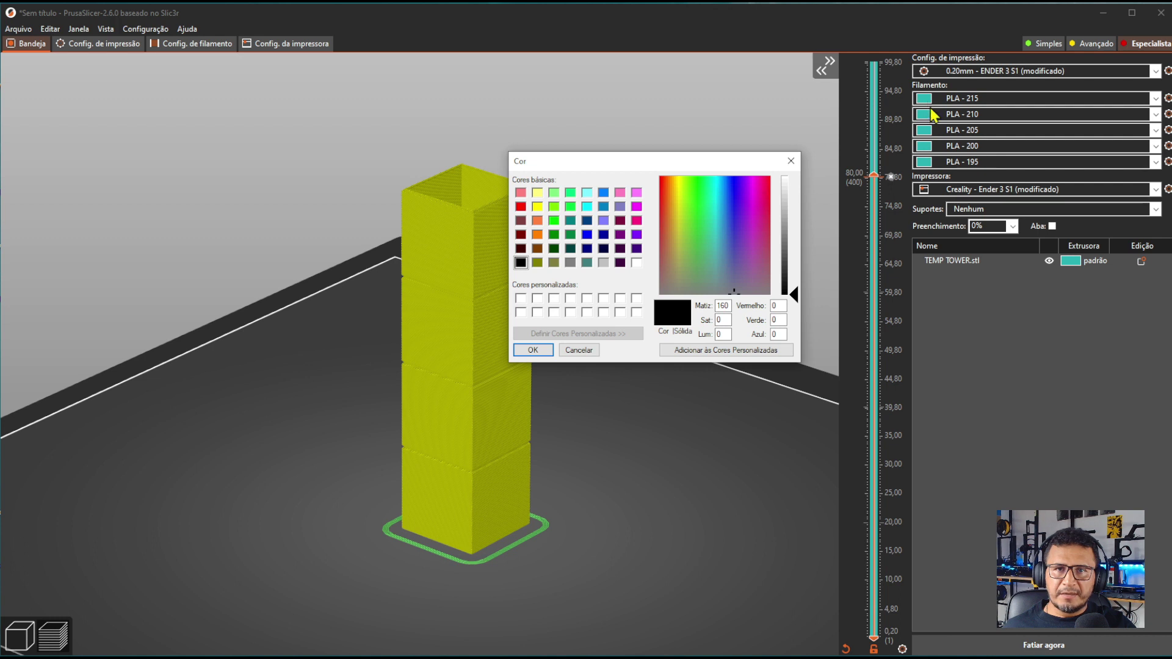
click(636, 221)
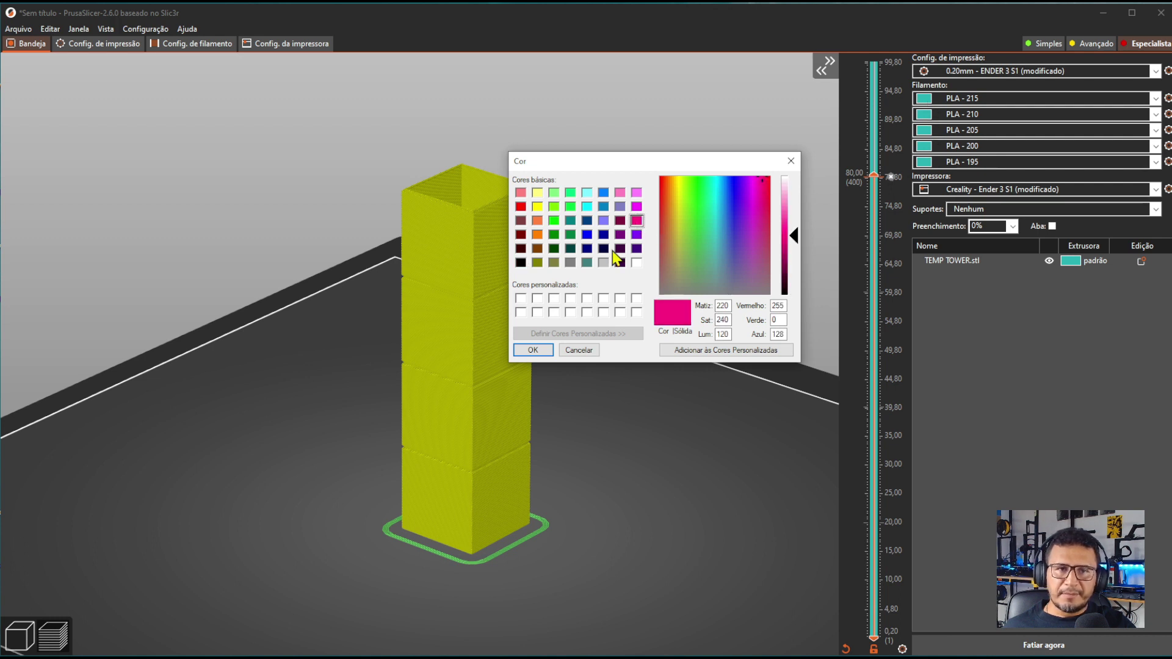
click(533, 350)
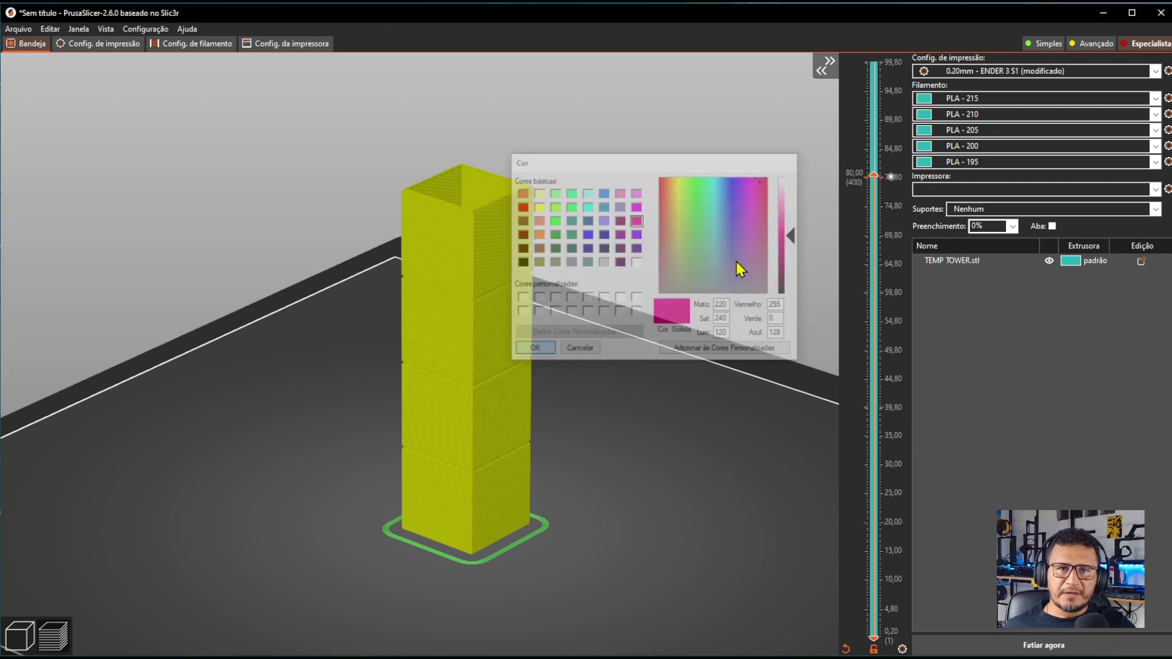
Colour the remaining filaments: PLA - 210 green, PLA - 205 blue, PLA - 200 red and PLA - 195 yellow.
click(929, 115)
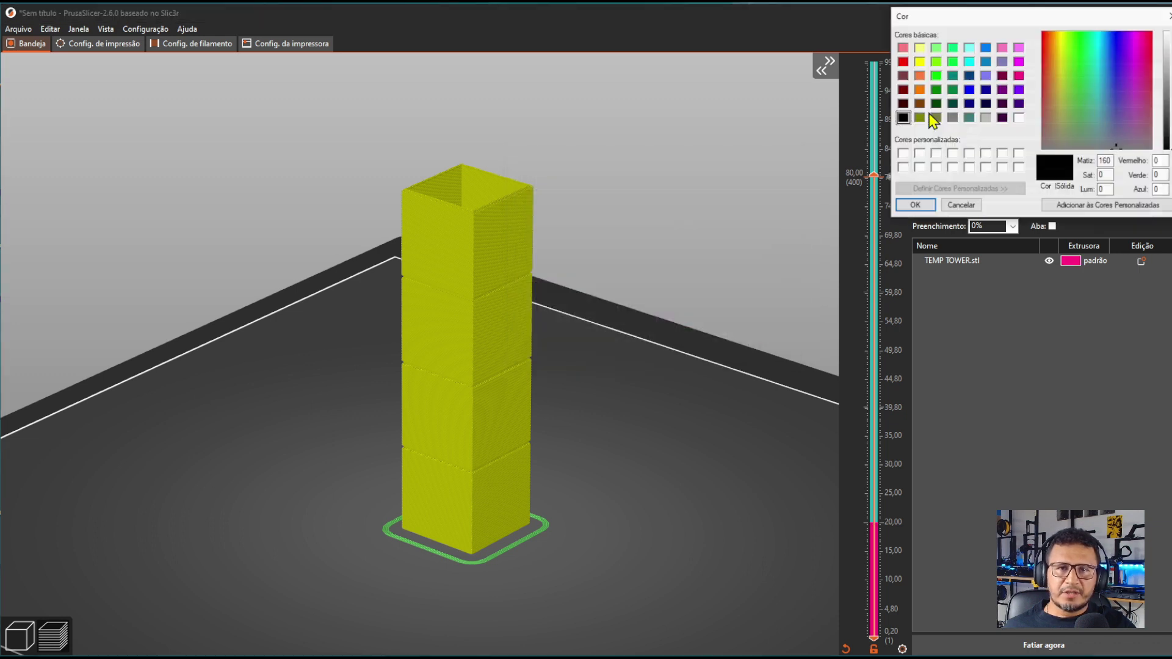
click(936, 89)
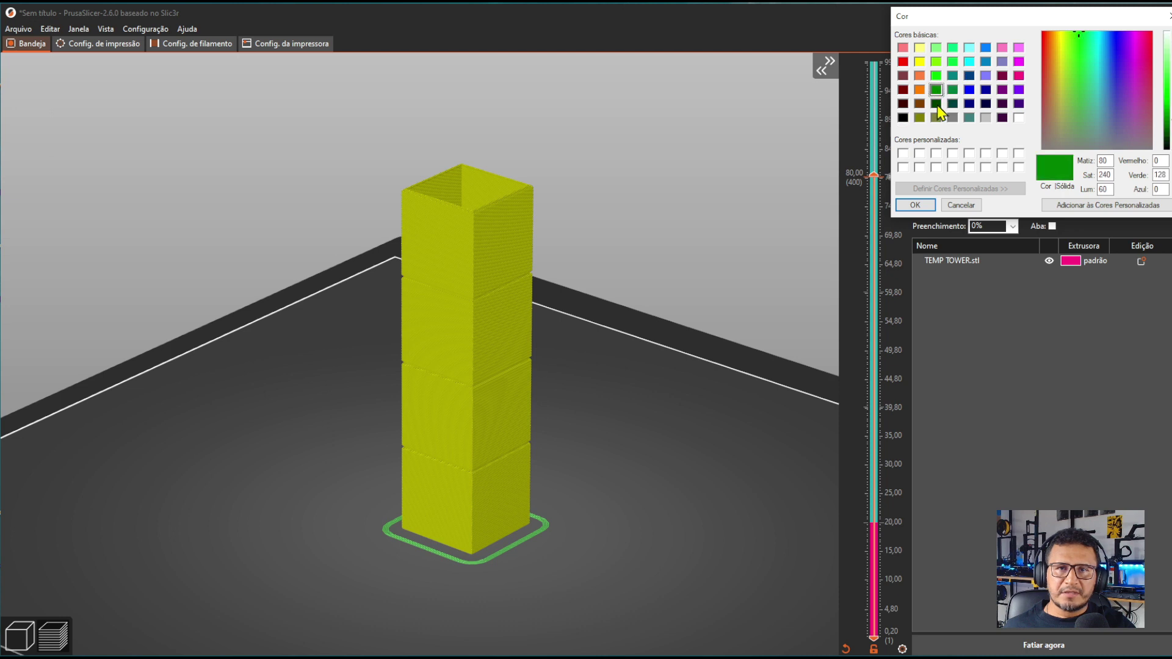
click(915, 205)
click(915, 205)
click(915, 237)
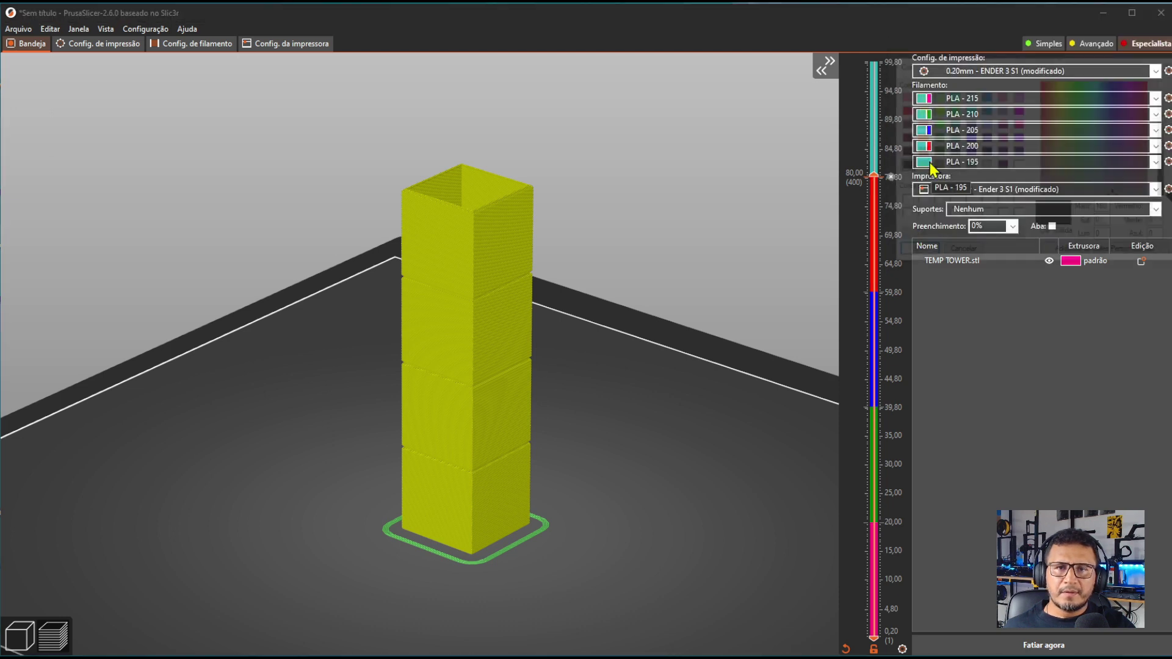
click(915, 237)
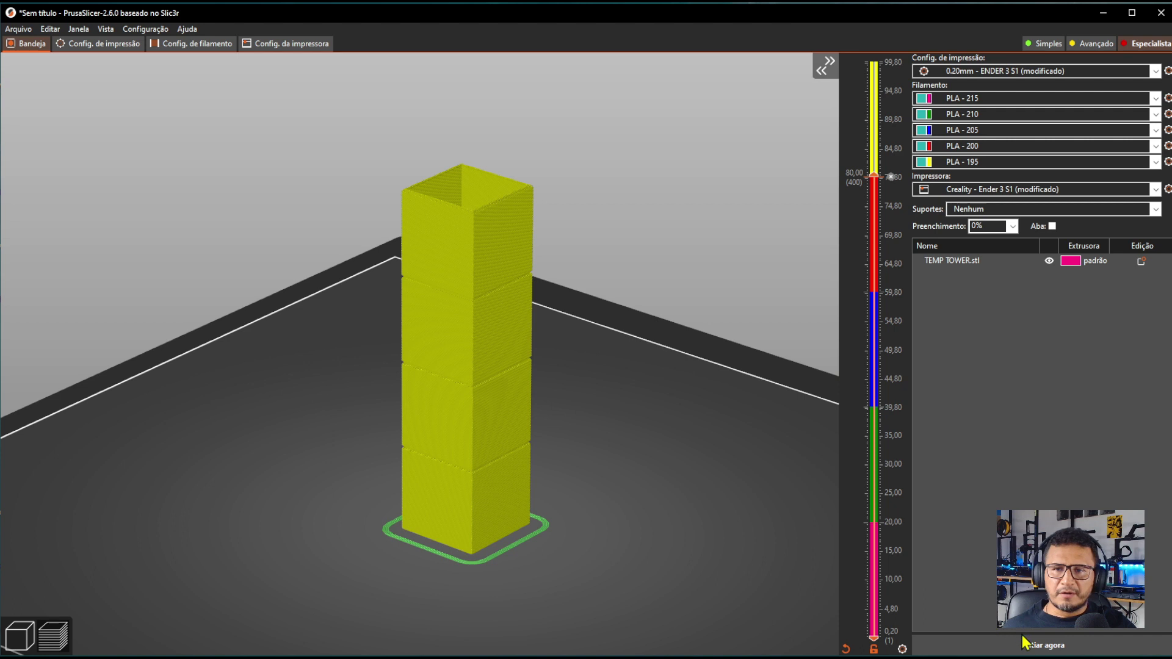
Slice the tower and colour the preview by Impressão colorida.
click(1051, 650)
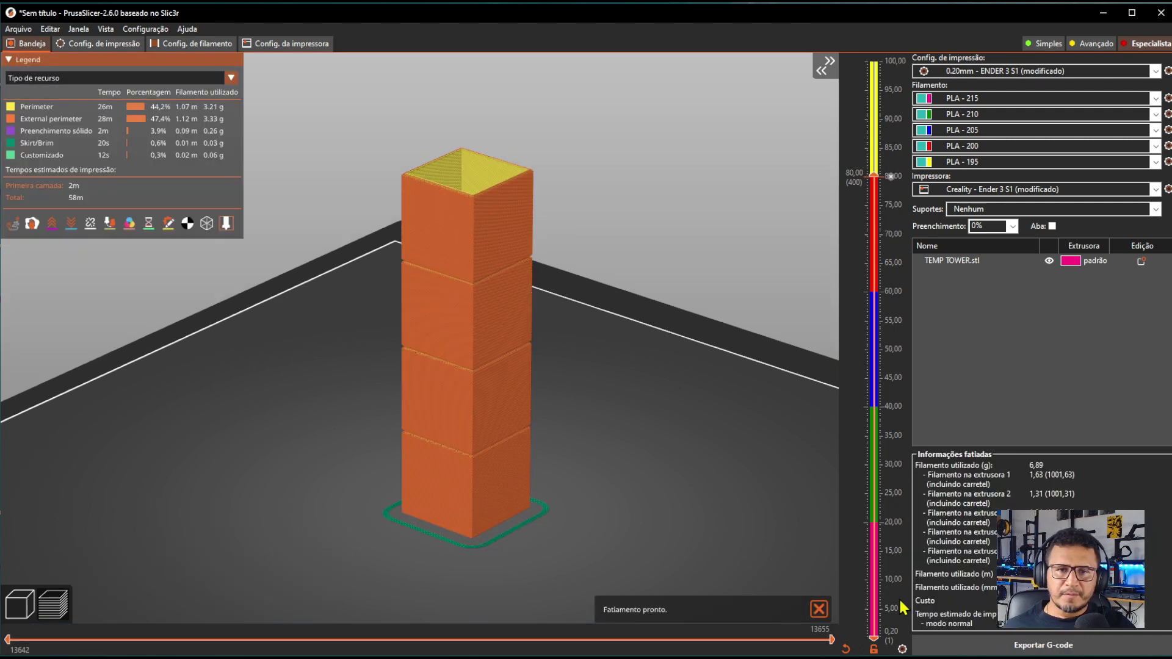
click(148, 78)
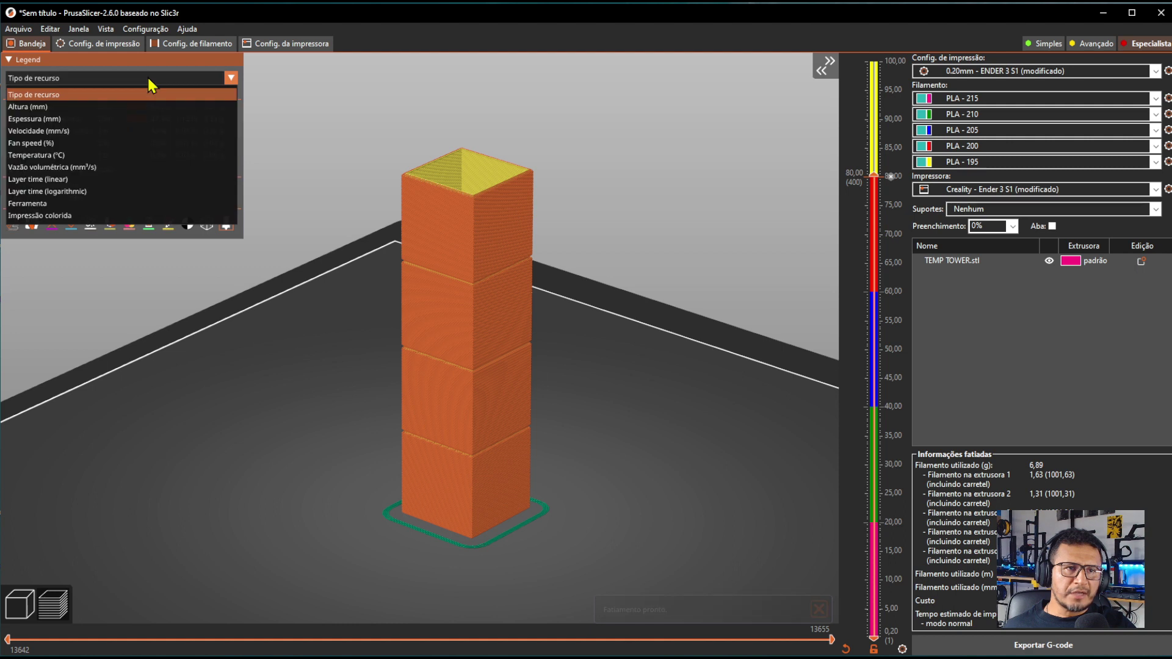
click(60, 216)
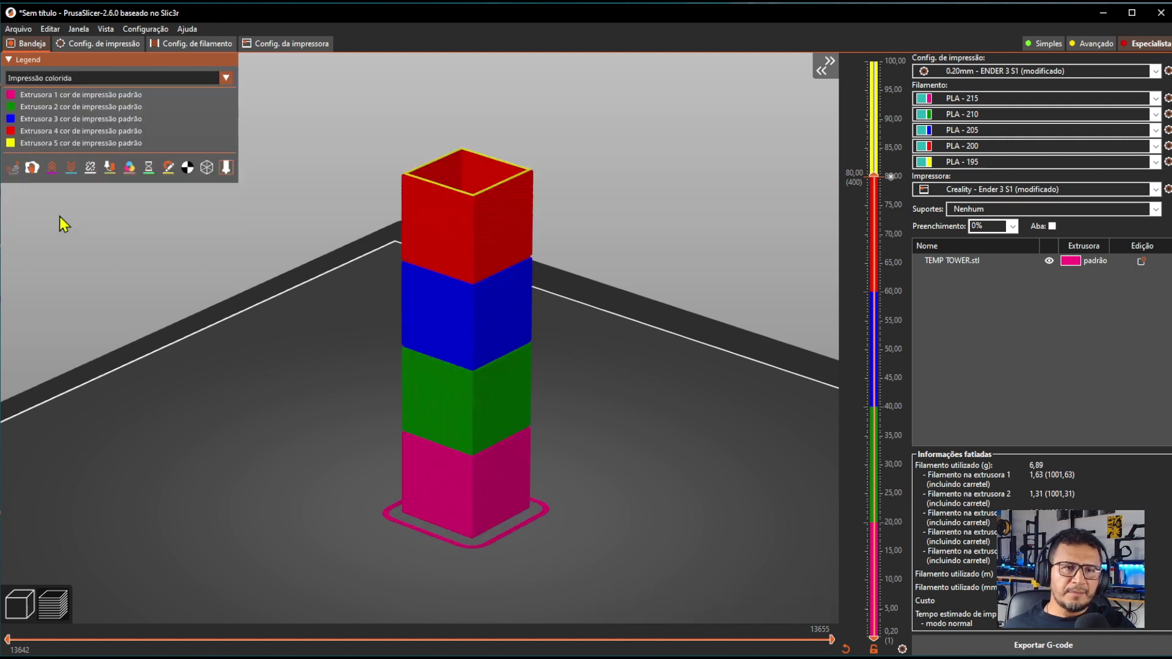
Show all layers up to 100.00 mm in the preview and inspect the five coloured tower sections.
drag(888, 244, 891, 61)
right_drag(576, 254, 591, 327)
scroll(361, 413, down, 4)
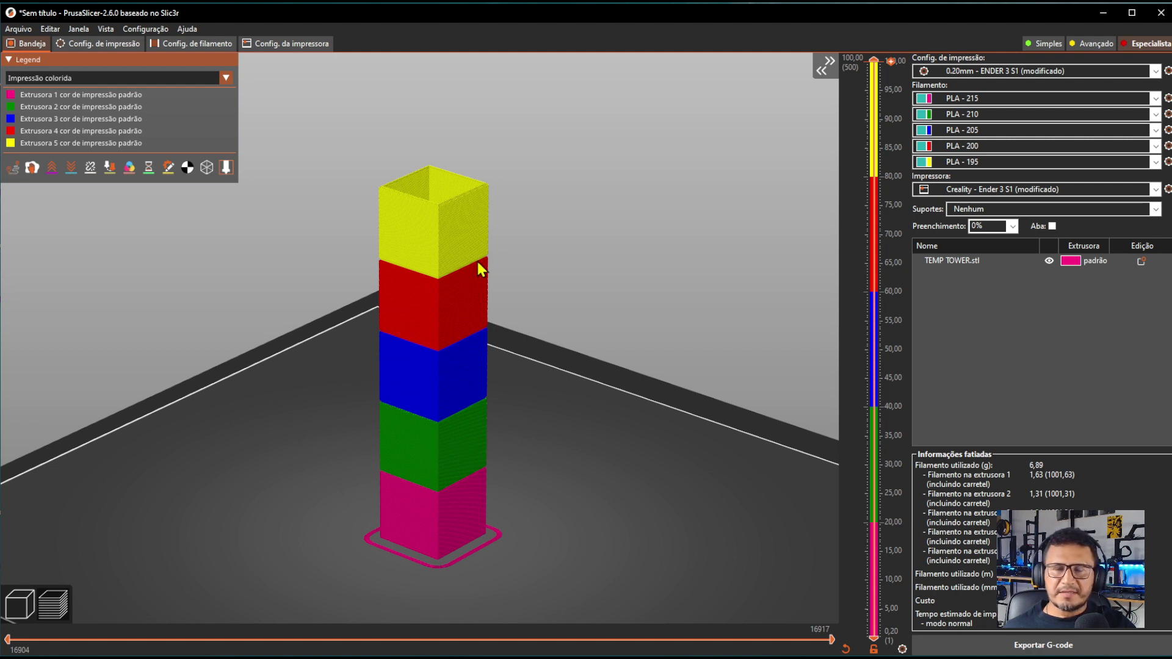
middle_drag(586, 387, 591, 366)
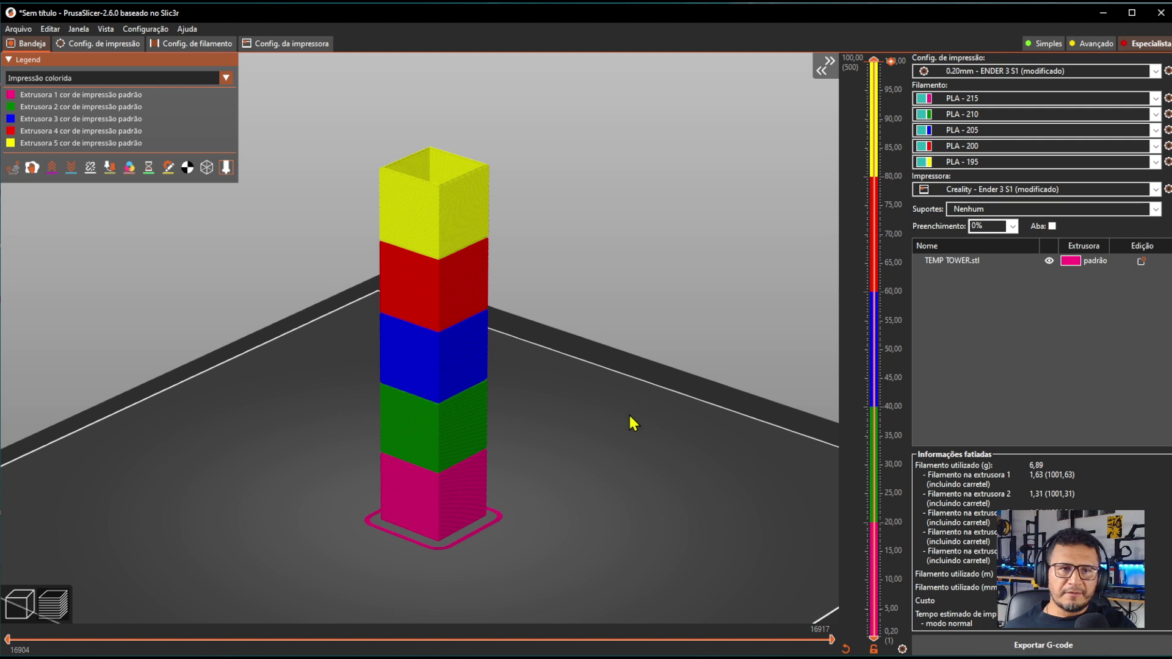